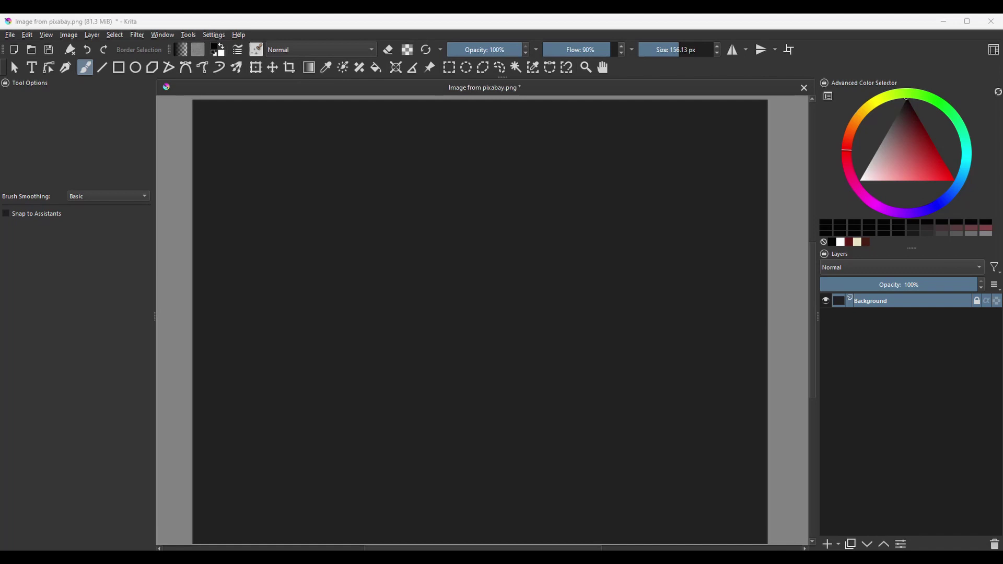
- Import 'Image from pixabay.png' from Downloads as a new layer and duplicate it twice
click(92, 35)
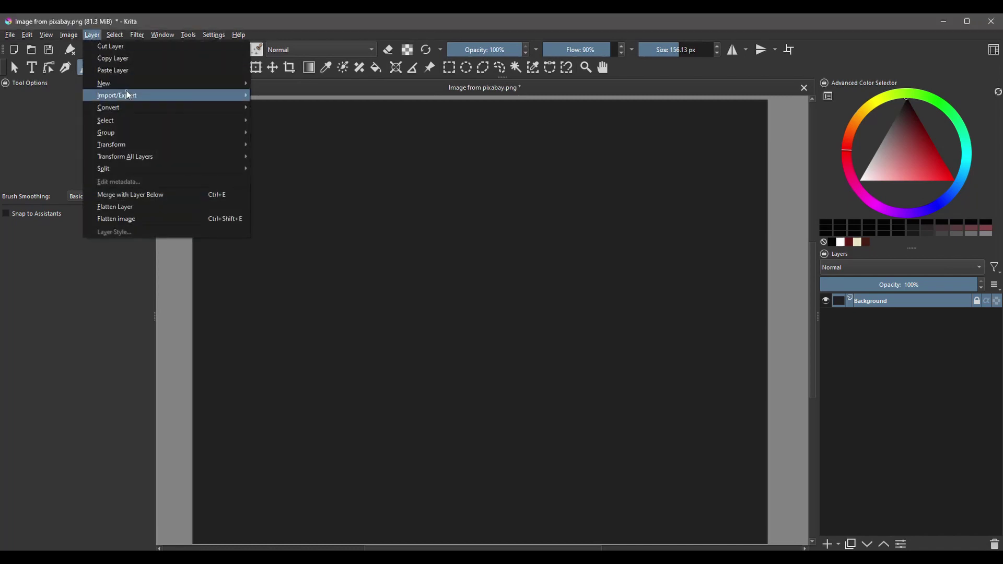
mouse_move(131, 98)
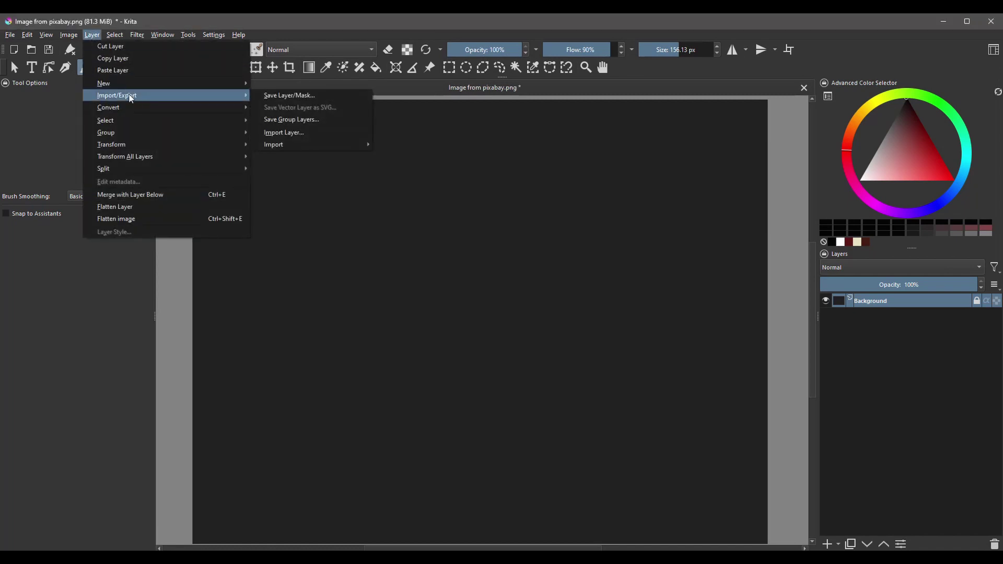
click(288, 132)
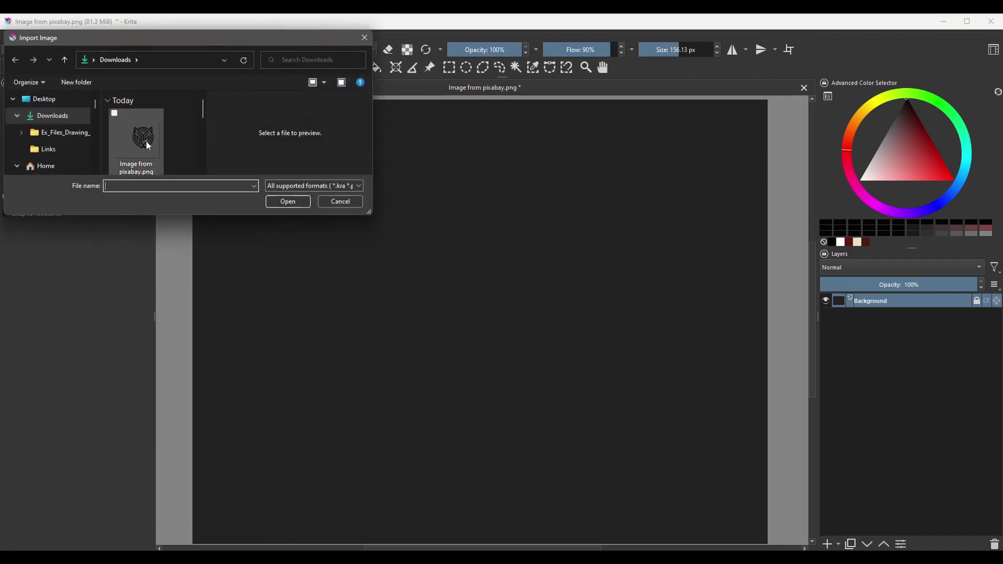
click(143, 139)
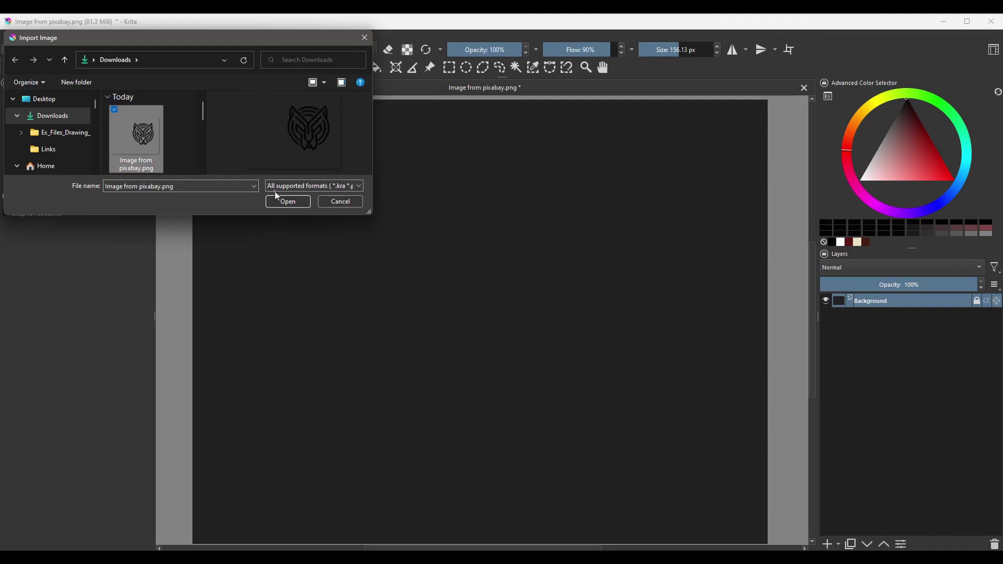
click(287, 202)
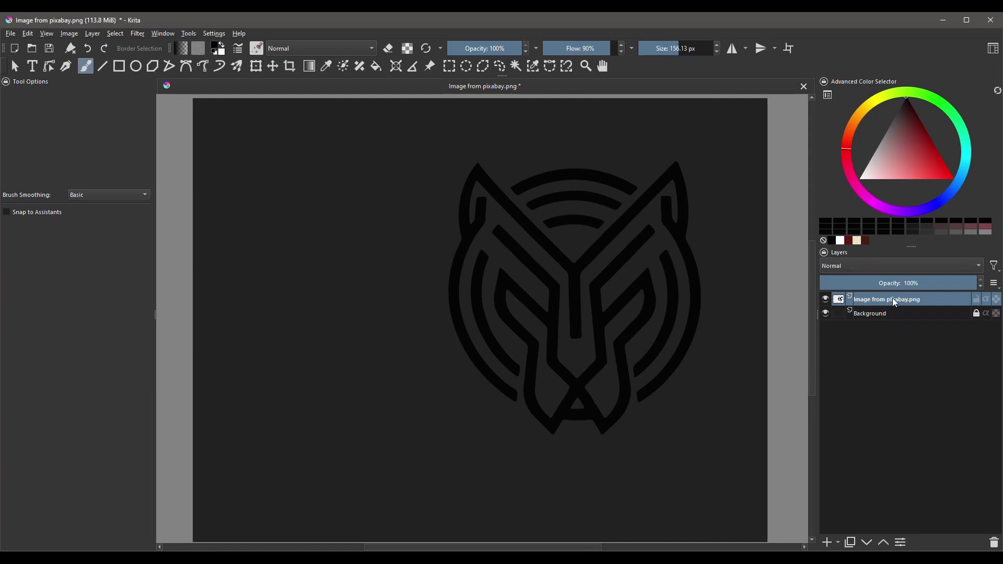
key(ctrl+j)
key(ctrl+j)
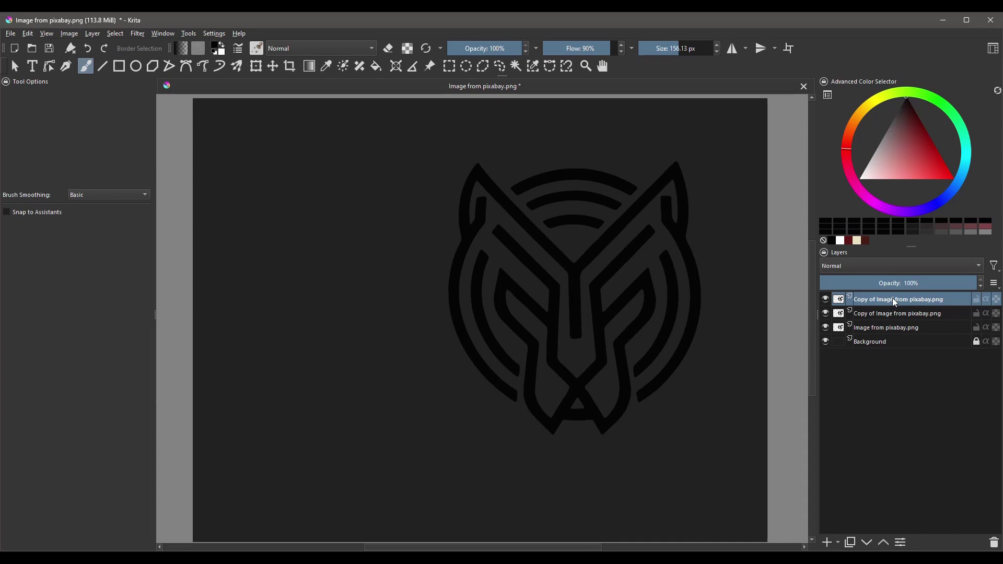
- Hide both logo copy layers and select the original logo layer
click(825, 299)
click(825, 313)
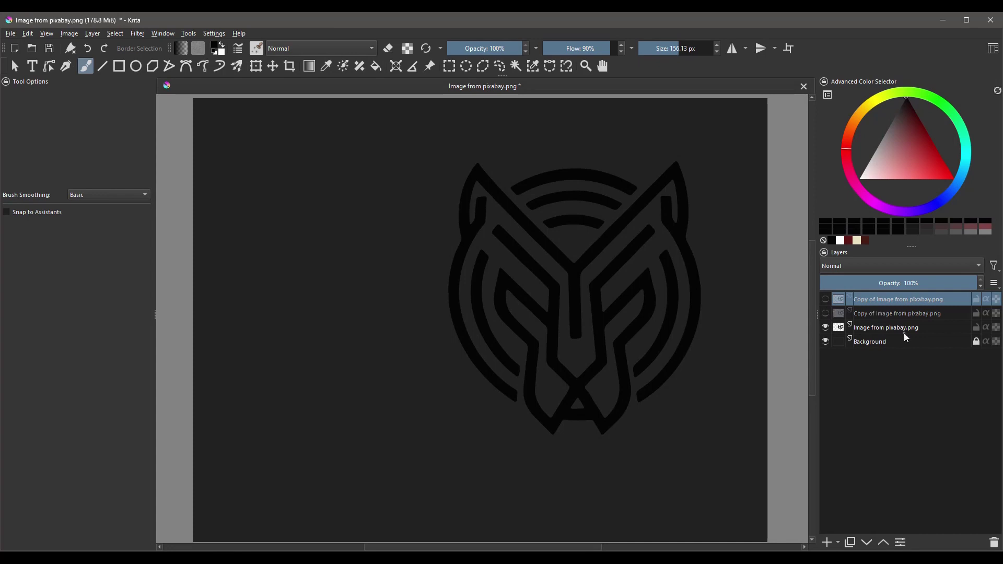
click(871, 328)
- Open Layer Style for the original logo layer and turn on Enable Effects
right_click(872, 329)
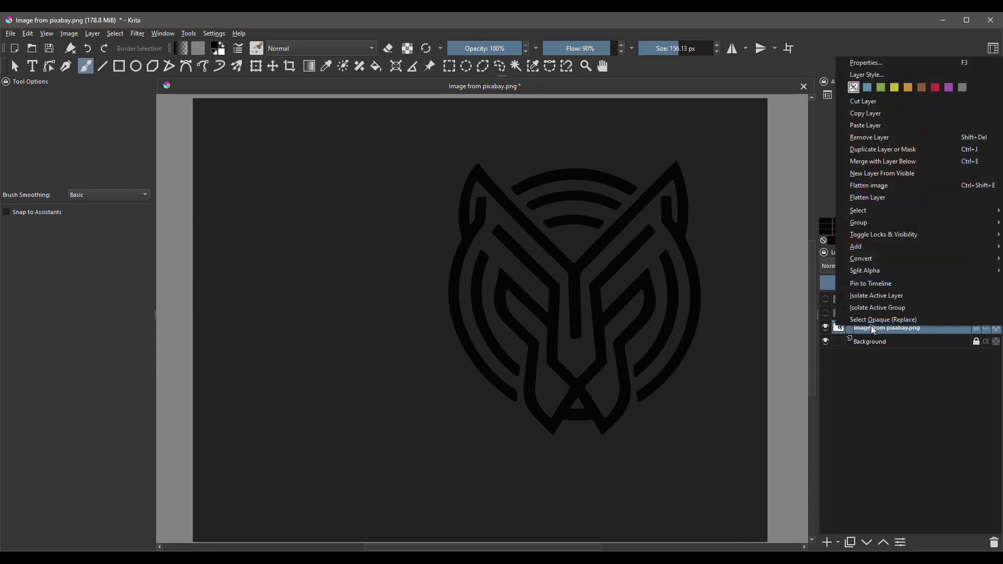
click(866, 74)
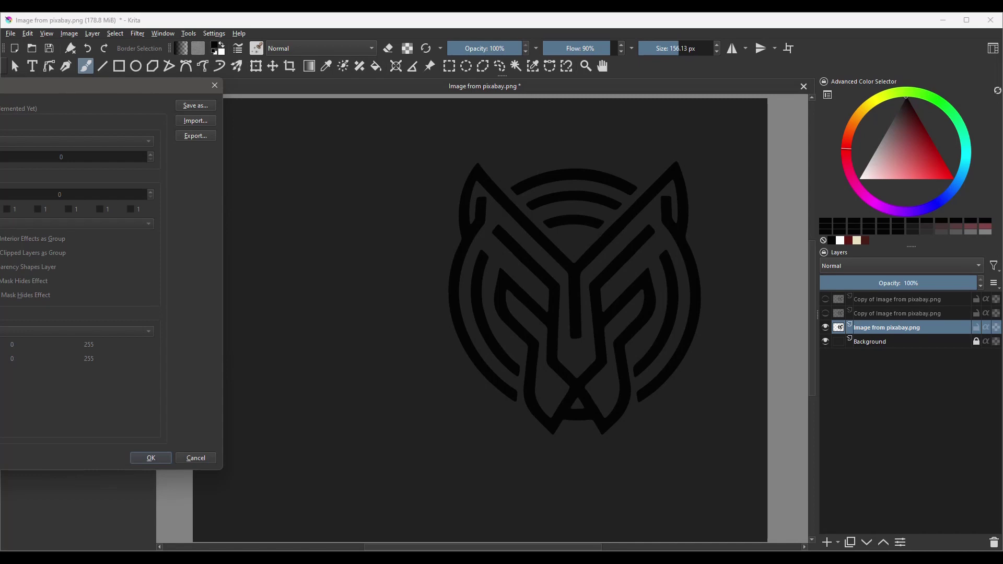
drag(1, 85, 266, 105)
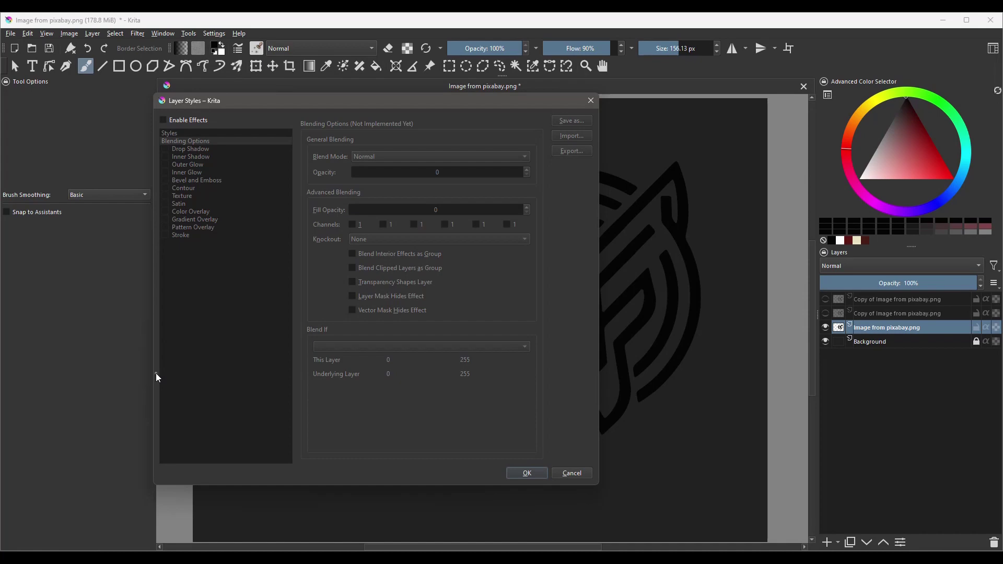
click(165, 121)
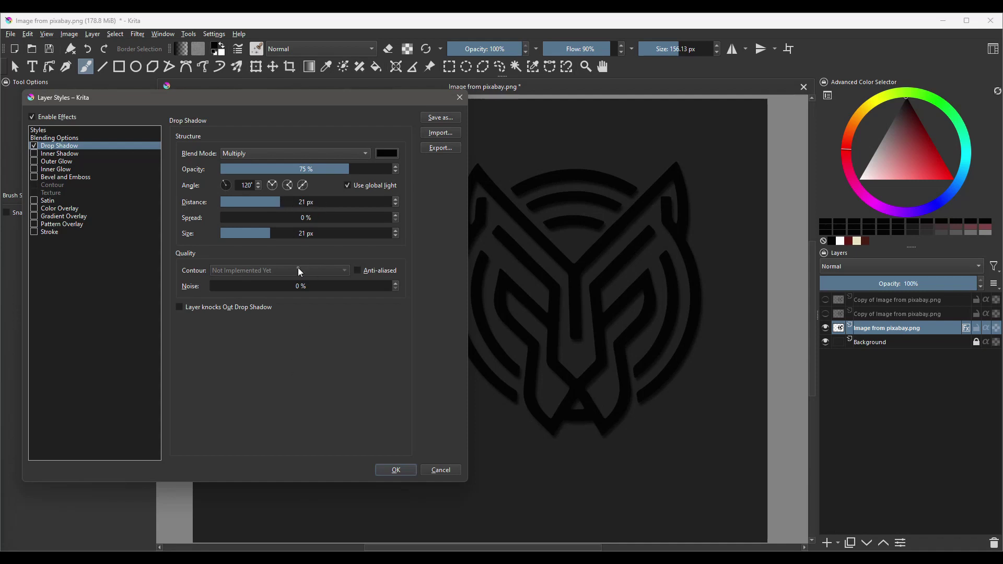
- Preview a larger drop shadow distance, then settle it back at 21 px
drag(282, 201, 345, 201)
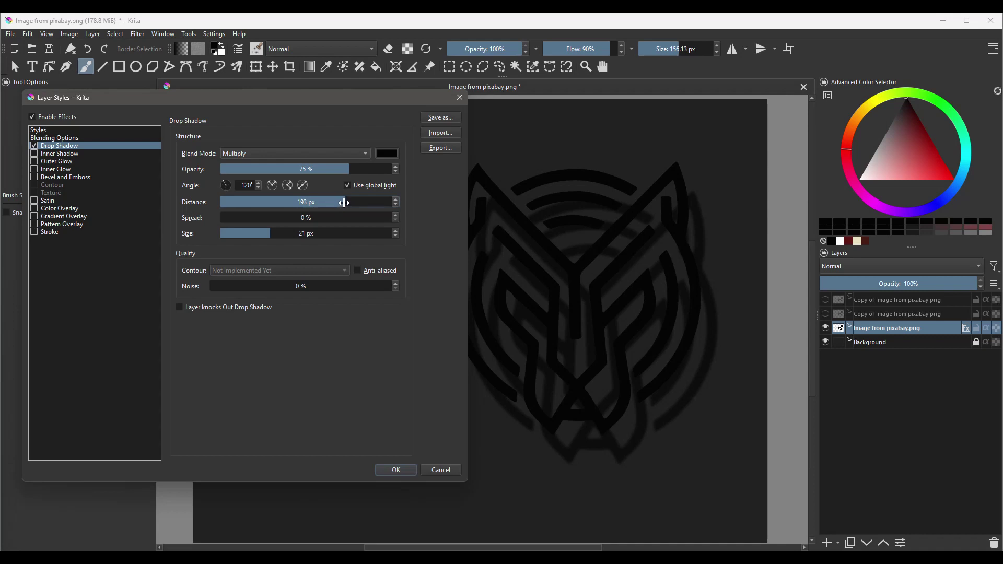
drag(345, 202, 280, 202)
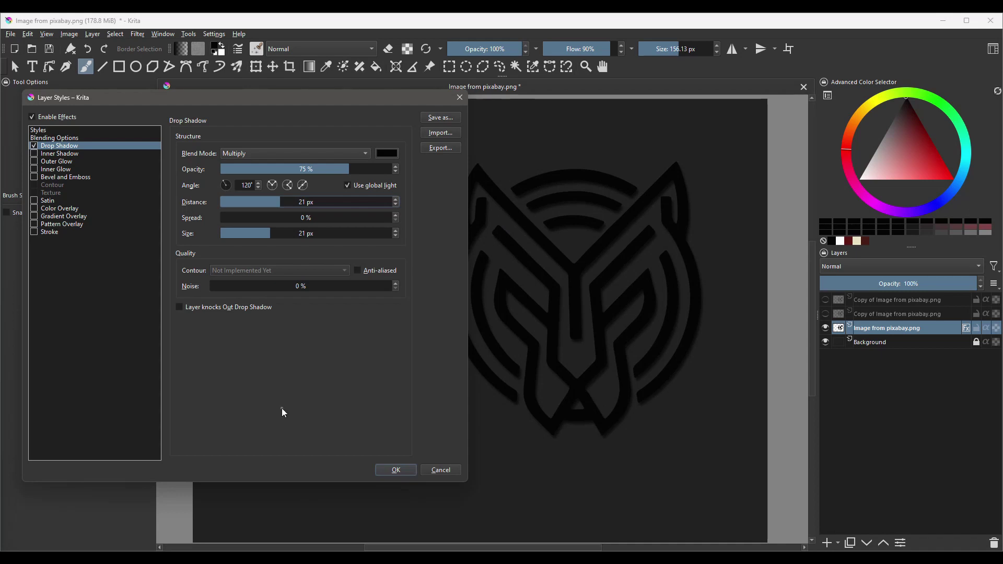
click(53, 169)
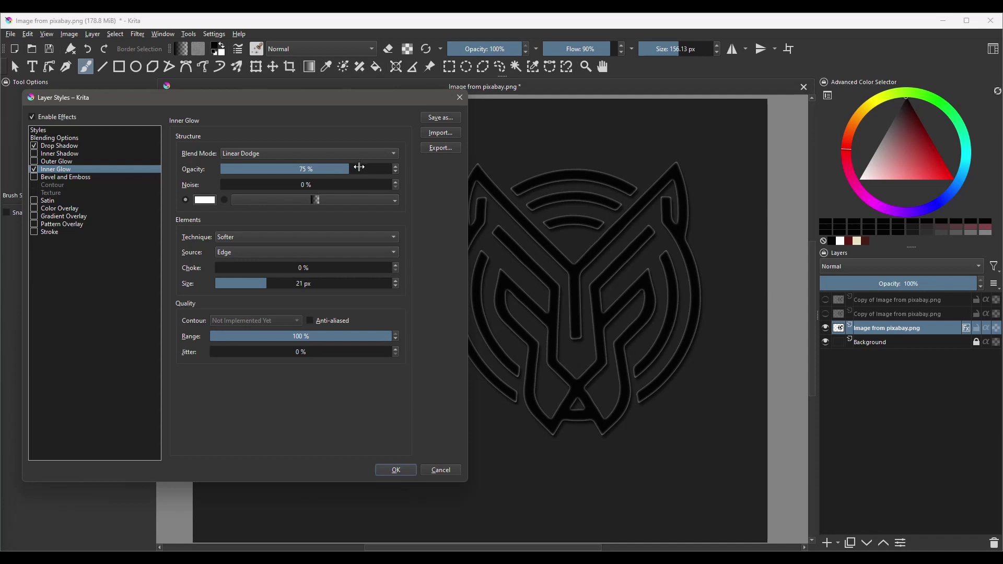
- Set Inner Glow to 38% opacity, Center source, 22% choke and 9 px size
drag(355, 168, 316, 170)
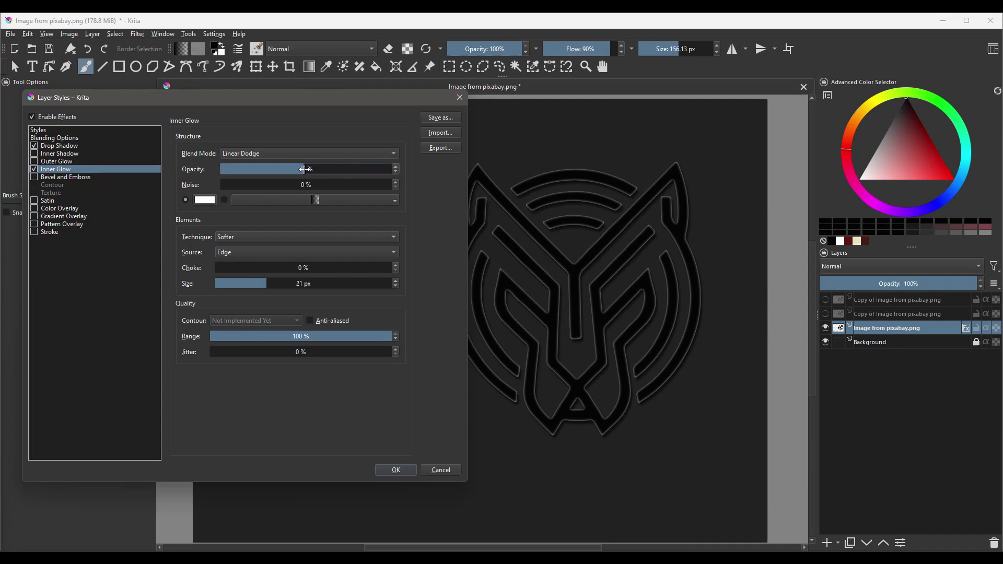
drag(304, 169, 286, 169)
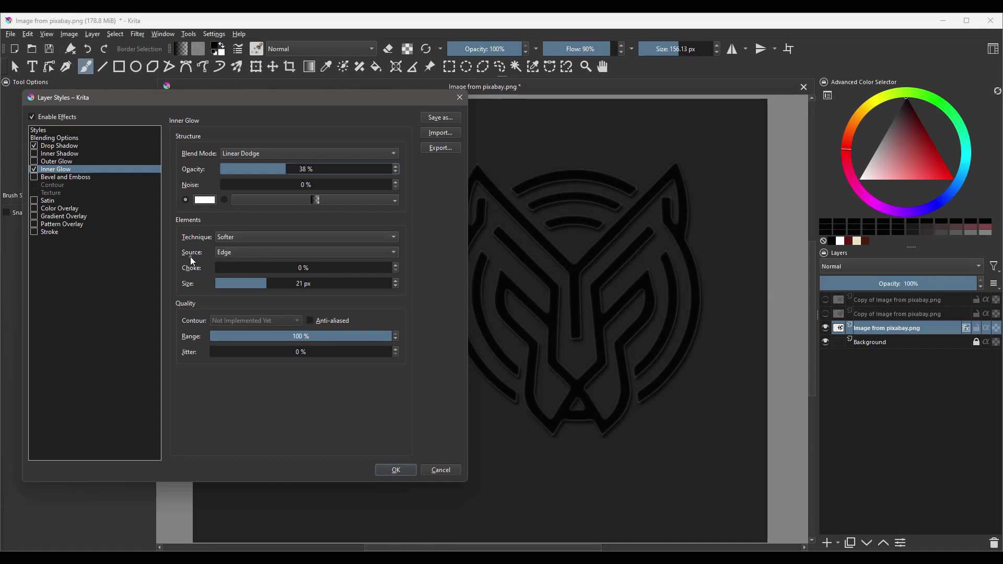
click(235, 253)
click(235, 240)
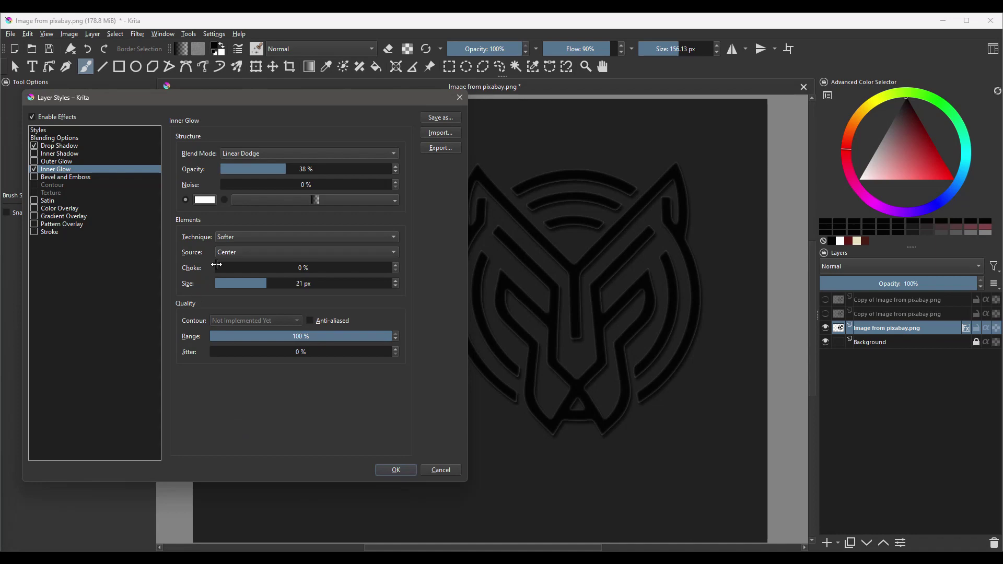
drag(218, 268, 255, 267)
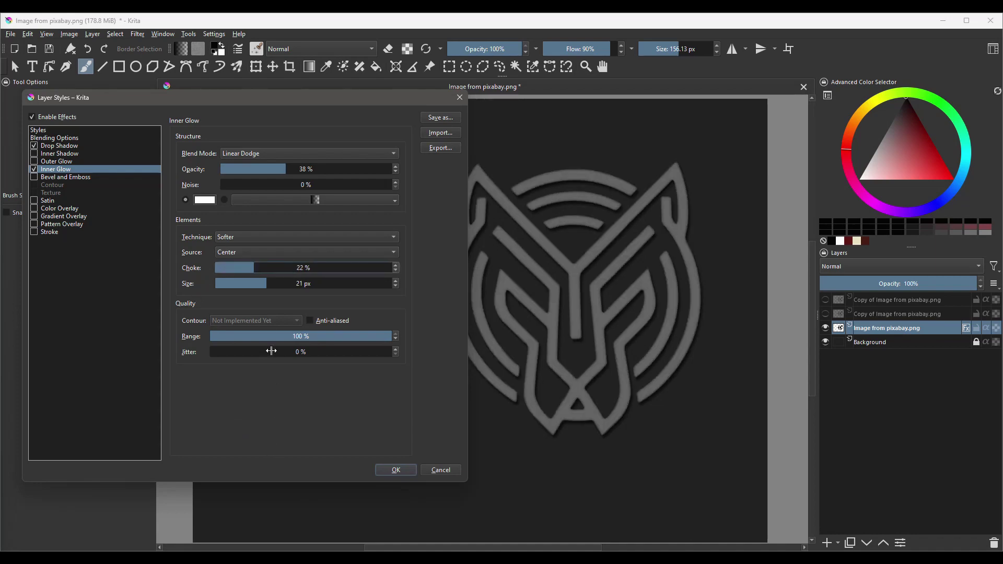
mouse_move(267, 284)
mouse_down()
mouse_move(239, 284)
mouse_move(248, 284)
mouse_up()
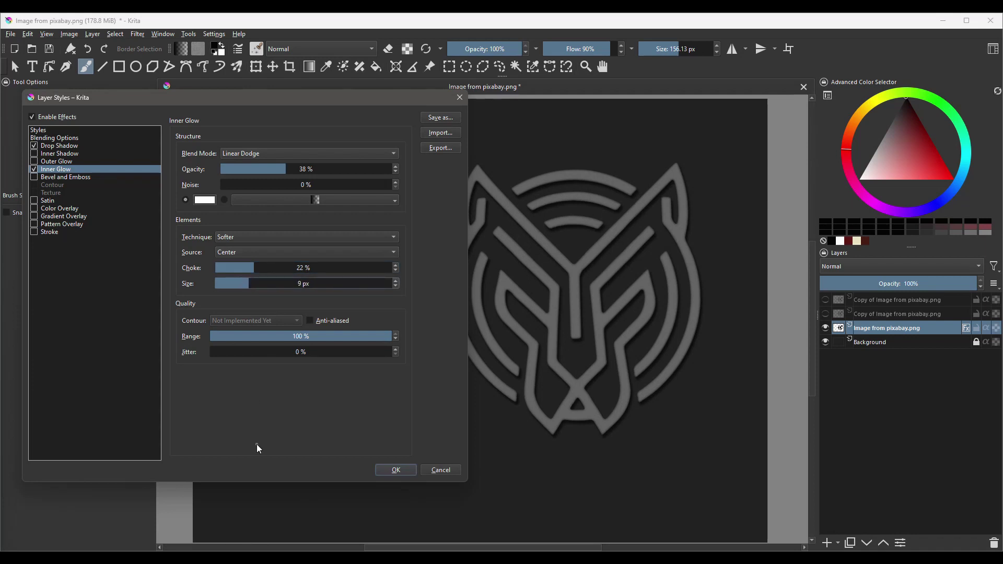
click(59, 178)
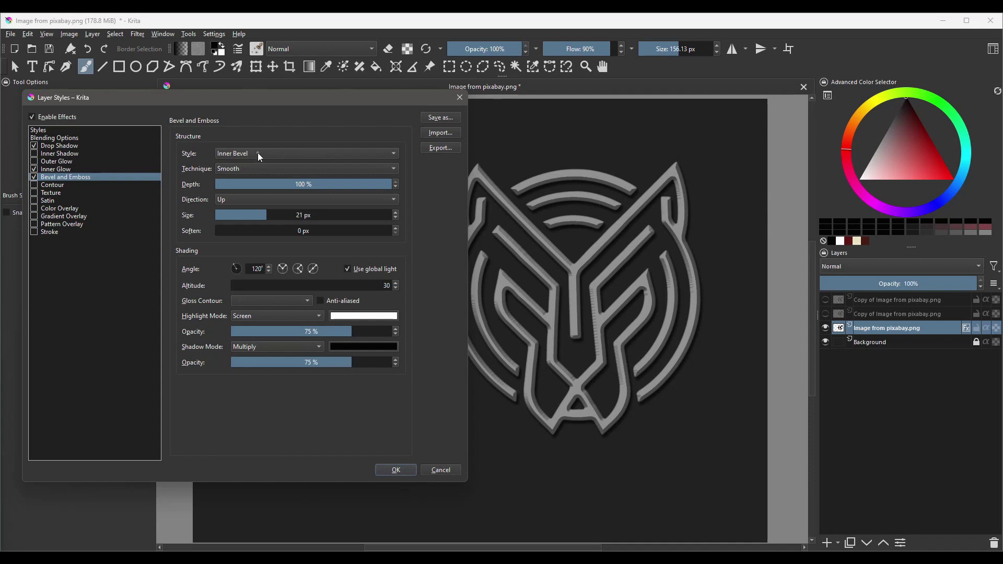
- Make the bevel Chisel Hard with 50% depth, 30 px size and 50% shadow opacity
click(250, 166)
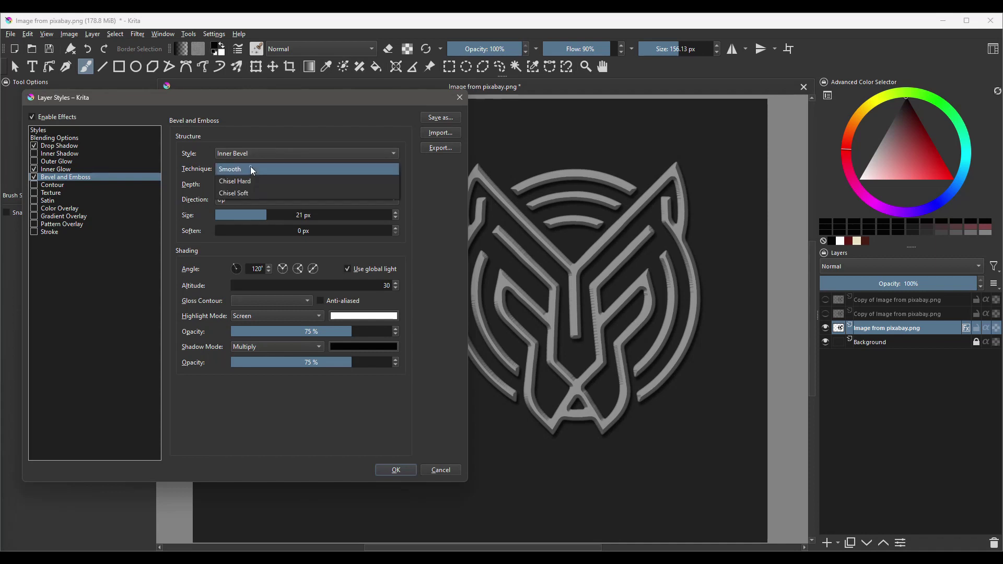
click(248, 180)
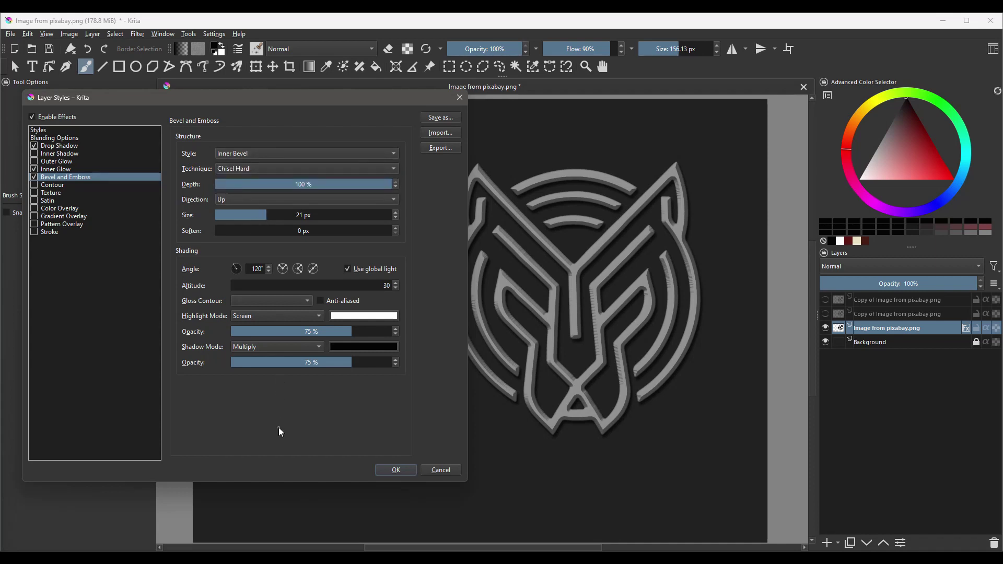
click(303, 184)
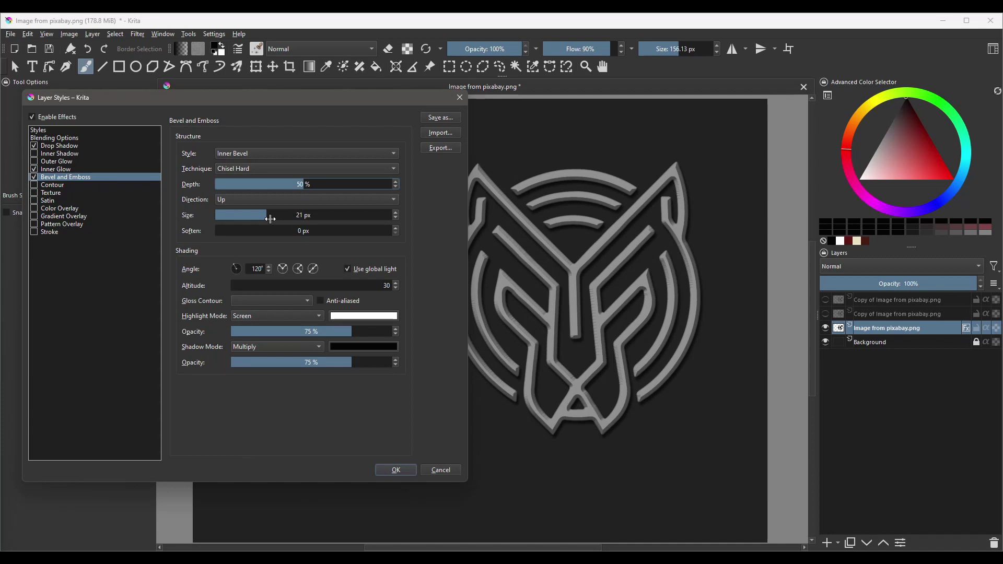
drag(268, 217, 276, 215)
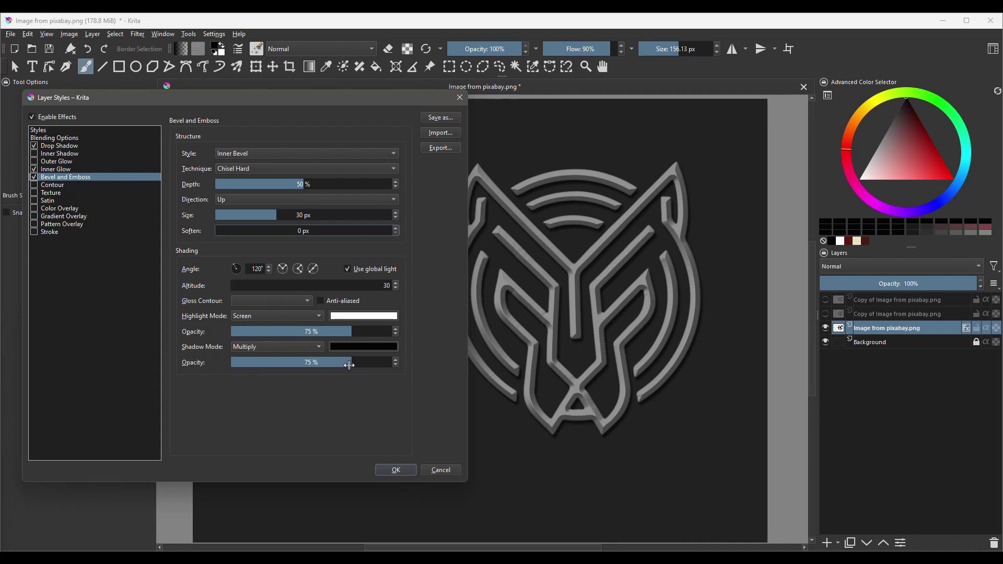
drag(348, 365, 310, 366)
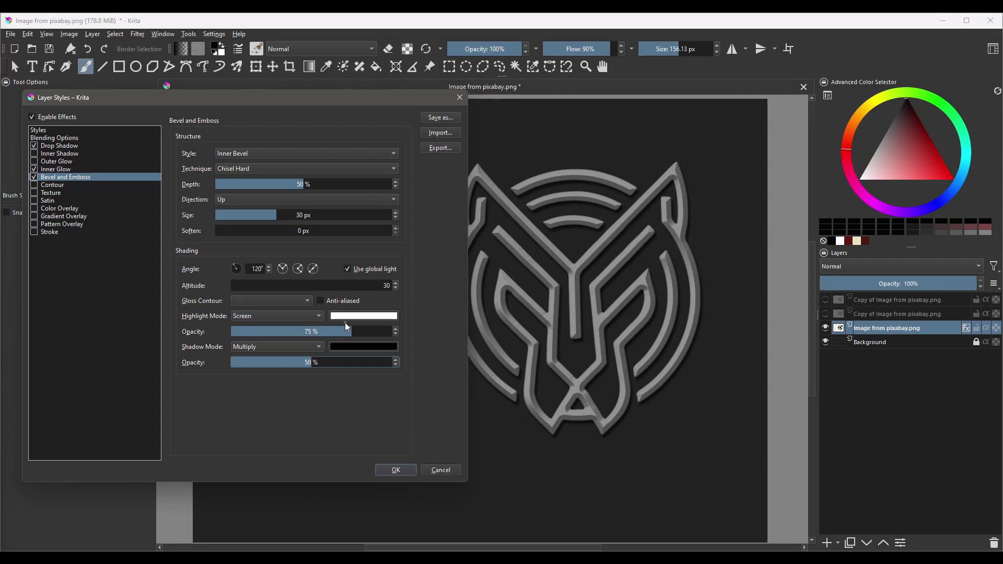
click(438, 118)
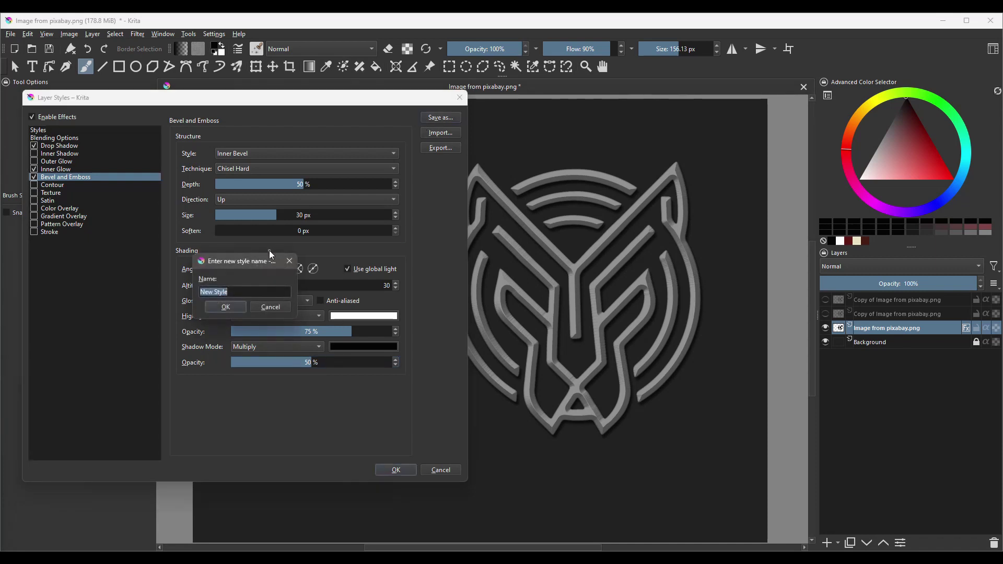
- Save the style as 'Ch_Cat Tutorial video', check the Styles list, and apply the effects
drag(269, 259, 116, 339)
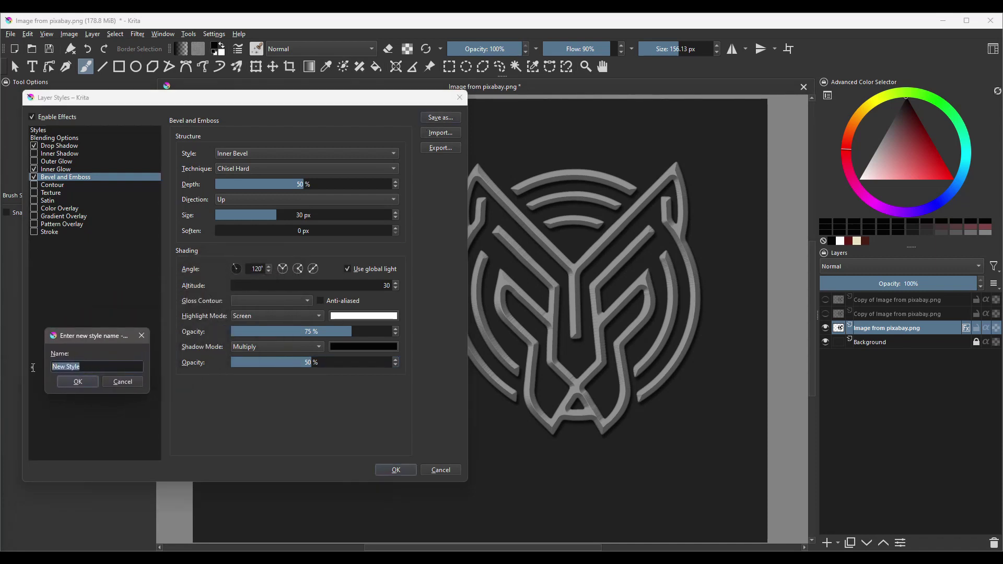
text(Ch_Cat Tutorial video)
click(77, 381)
click(52, 131)
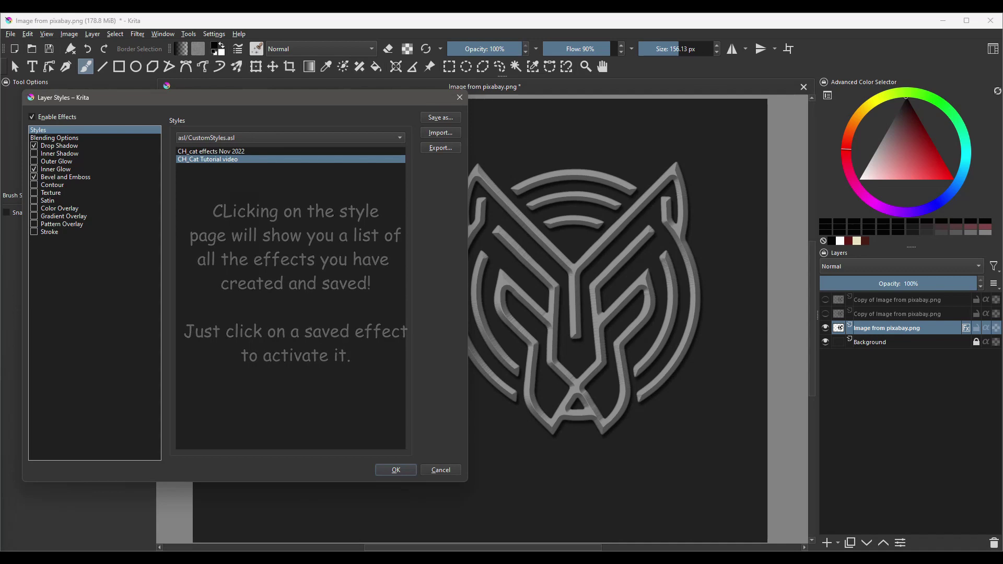
click(393, 470)
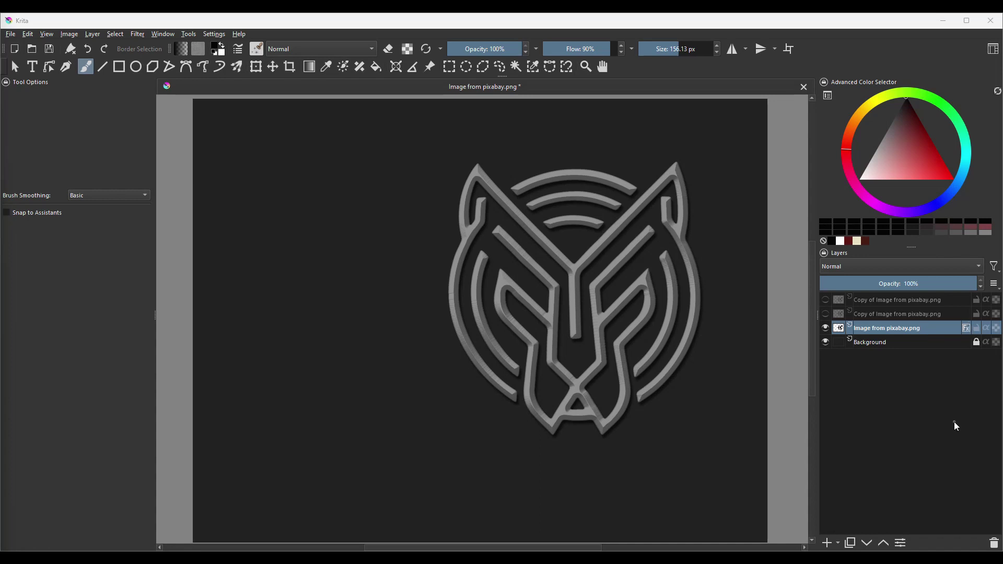
click(966, 328)
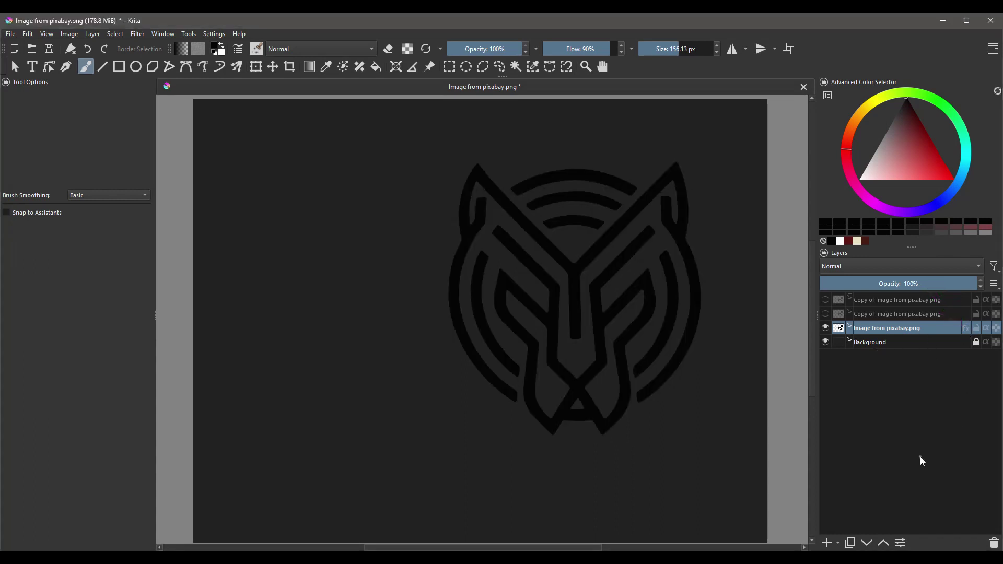
click(965, 327)
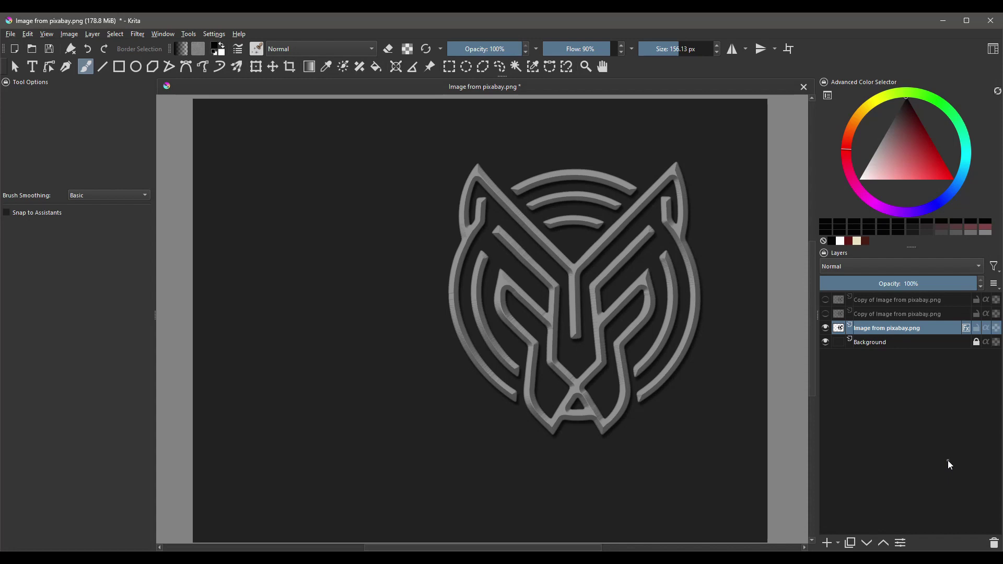
- Show the second logo copy, alpha-lock it and fill it with dark red
click(864, 315)
click(825, 313)
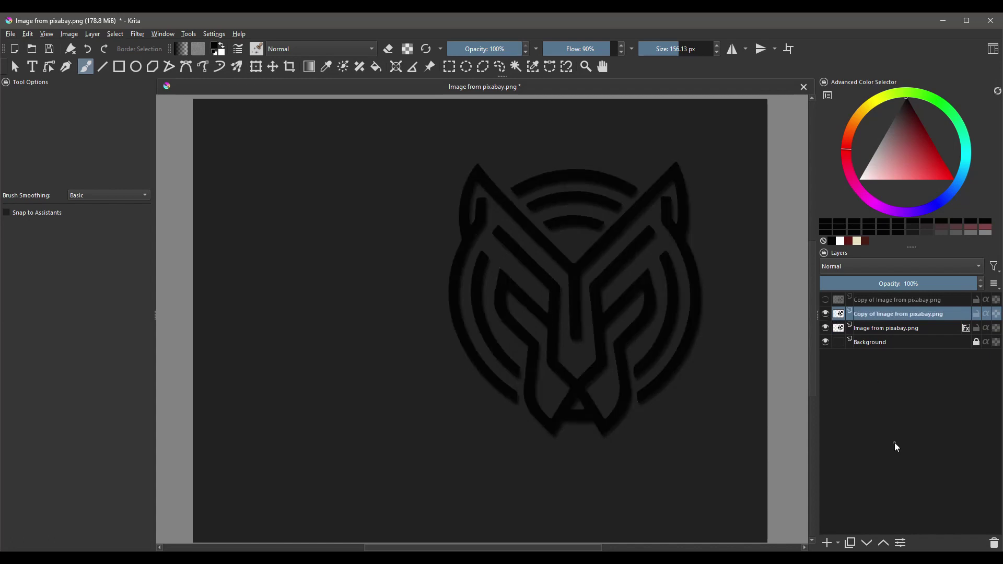
click(996, 314)
drag(909, 148, 914, 118)
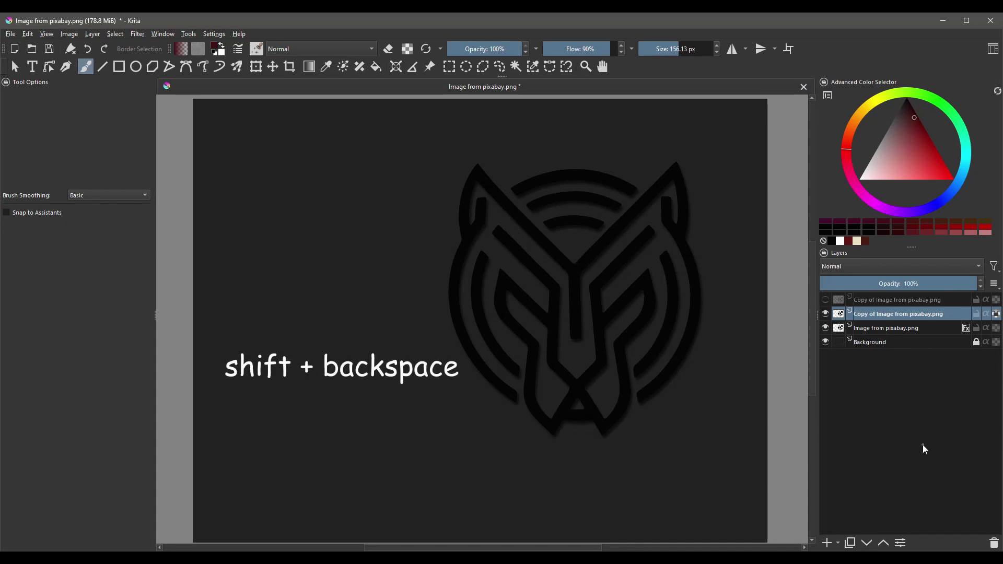
key(shift+BackSpace)
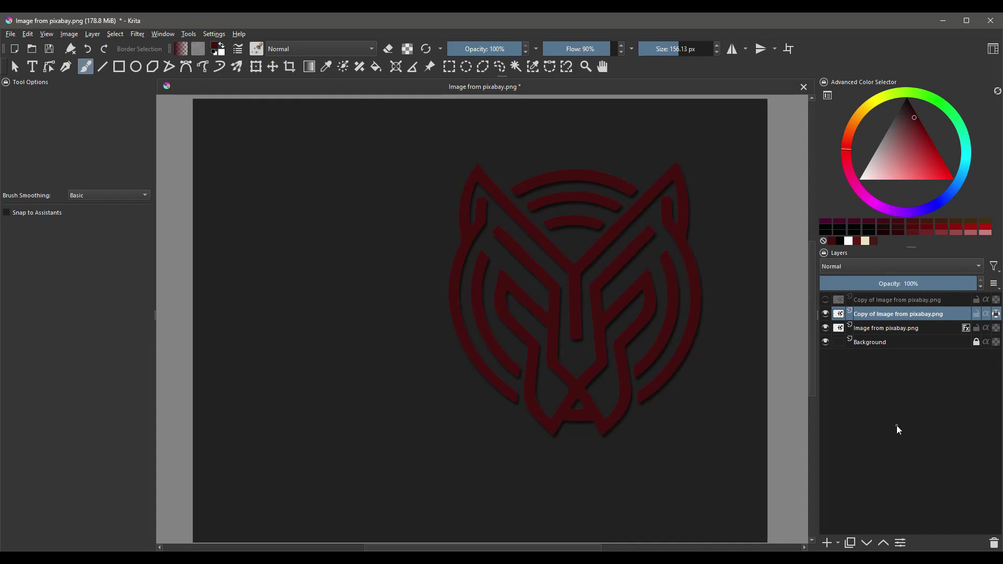
- Set the dark-red copy to Overlay blending at about 94% opacity
click(847, 266)
click(844, 268)
click(934, 281)
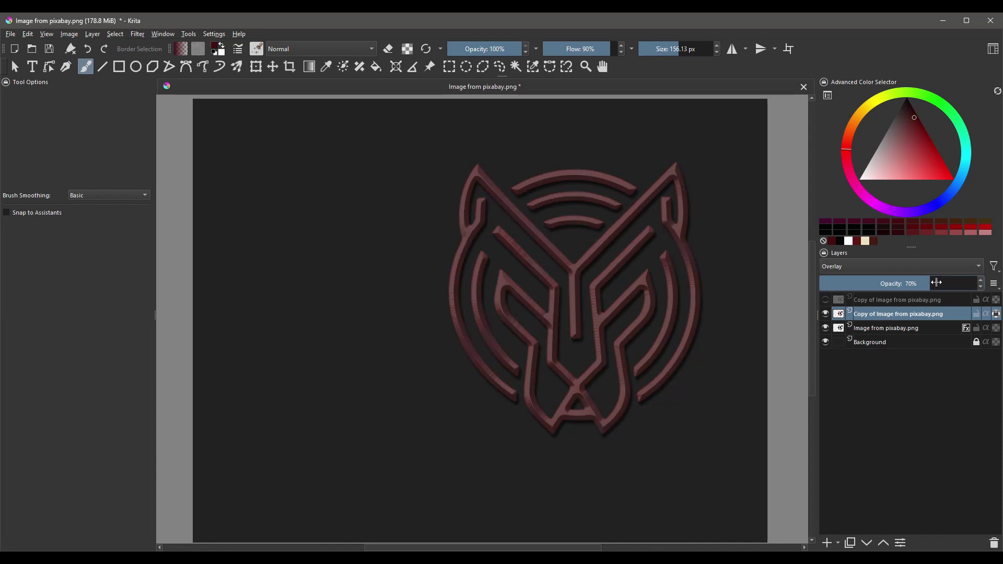
drag(936, 283, 968, 282)
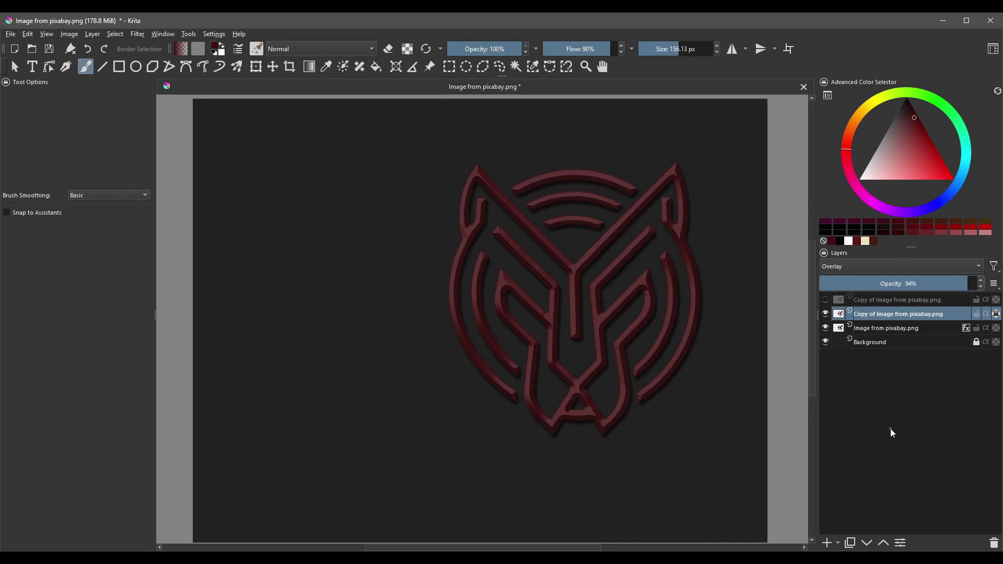
- Fill the top logo copy with light cream and move it two positions down, below the embossed logo
click(863, 300)
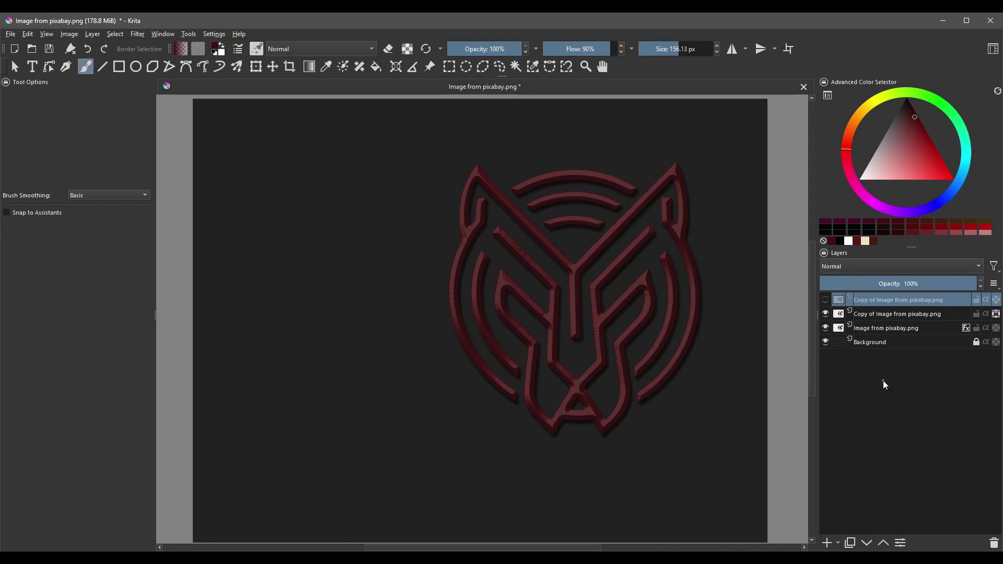
click(824, 301)
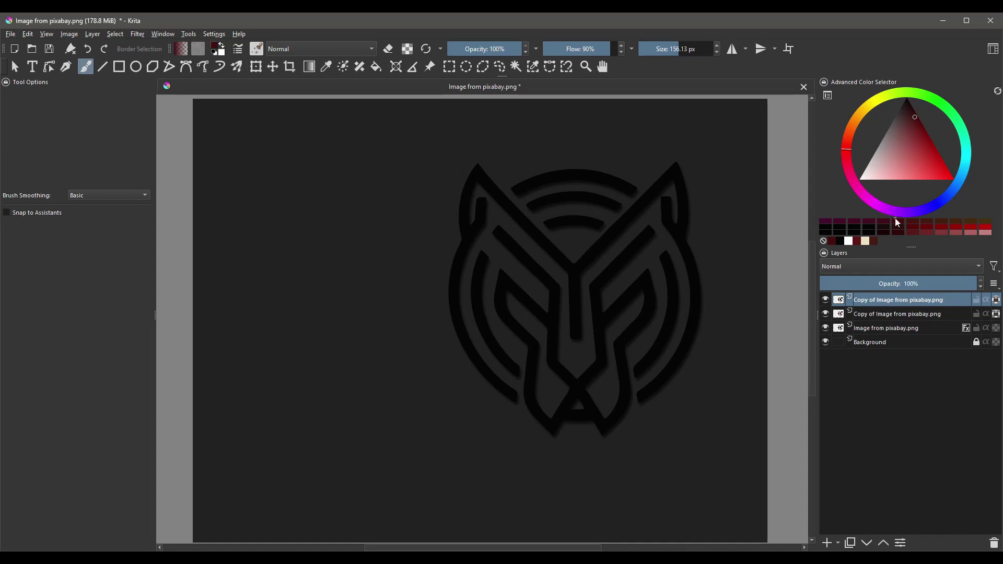
click(865, 110)
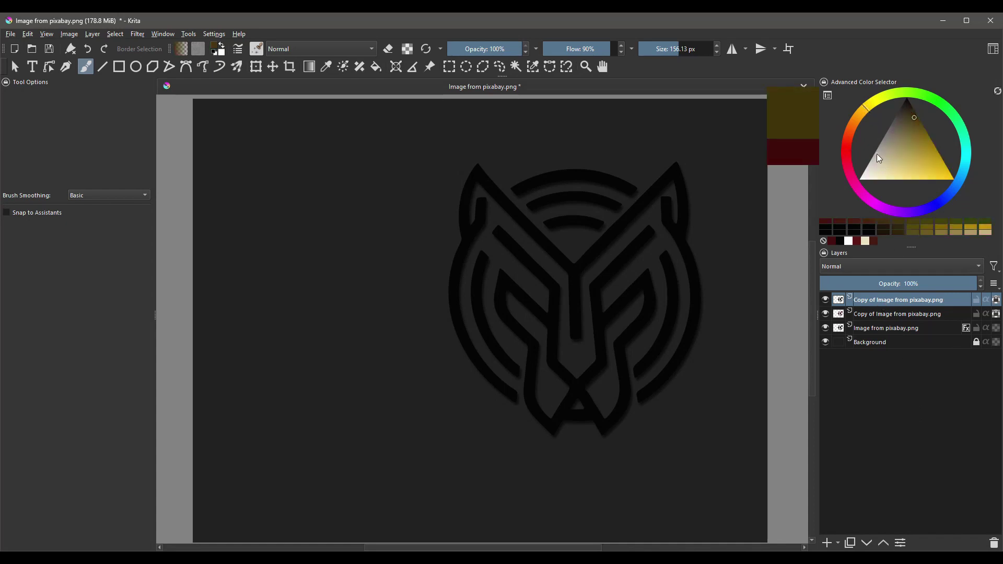
drag(876, 155, 872, 176)
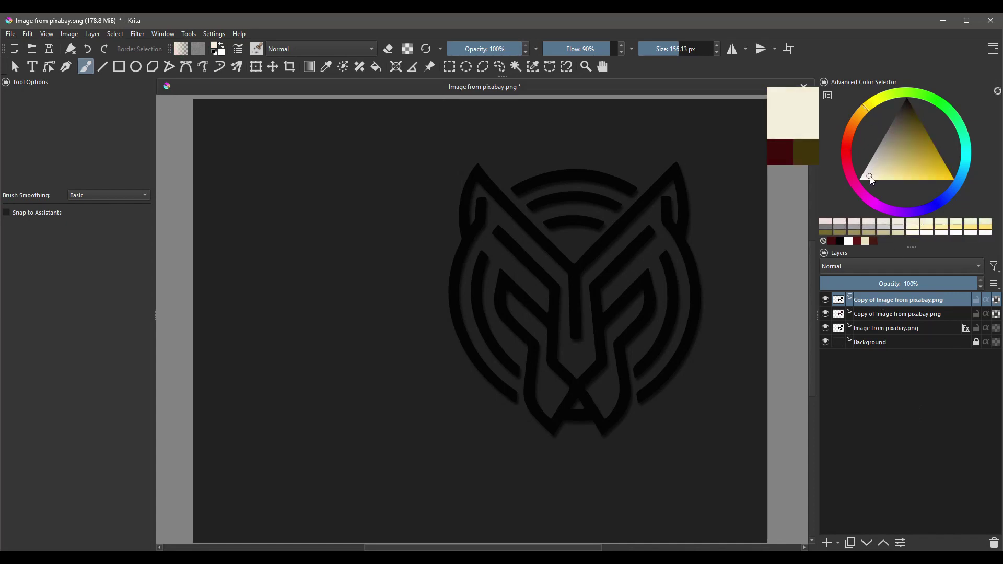
key(shift+BackSpace)
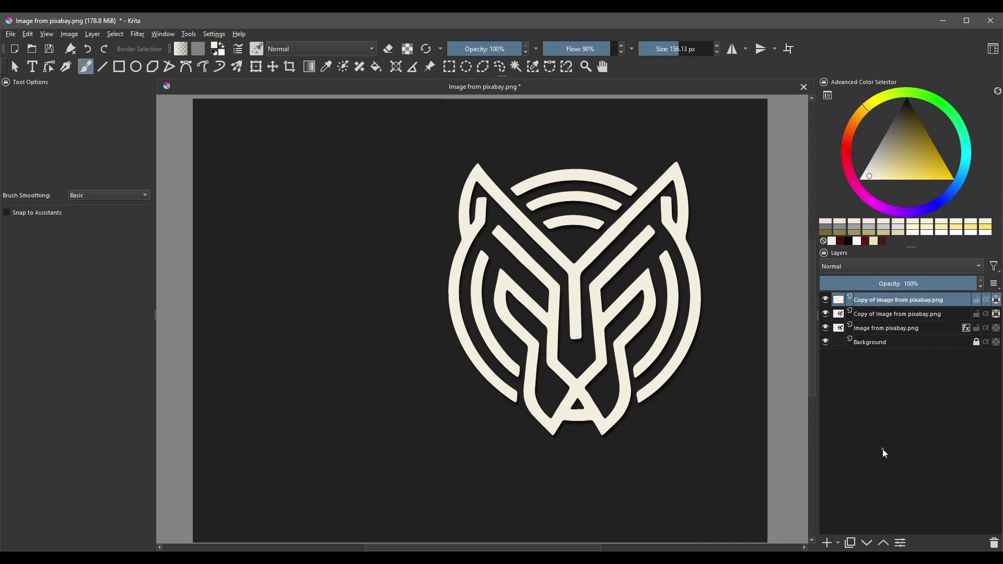
click(866, 543)
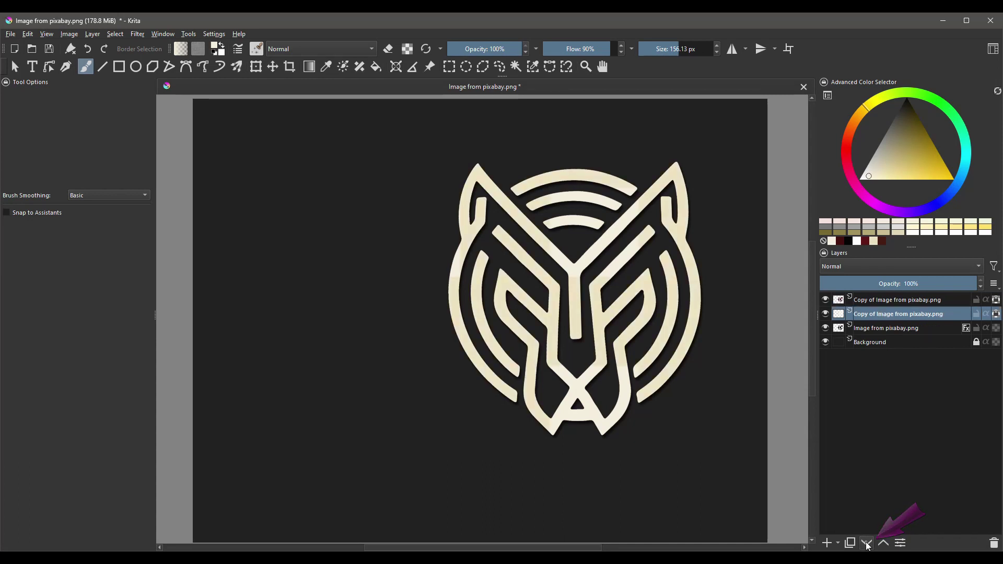
click(866, 543)
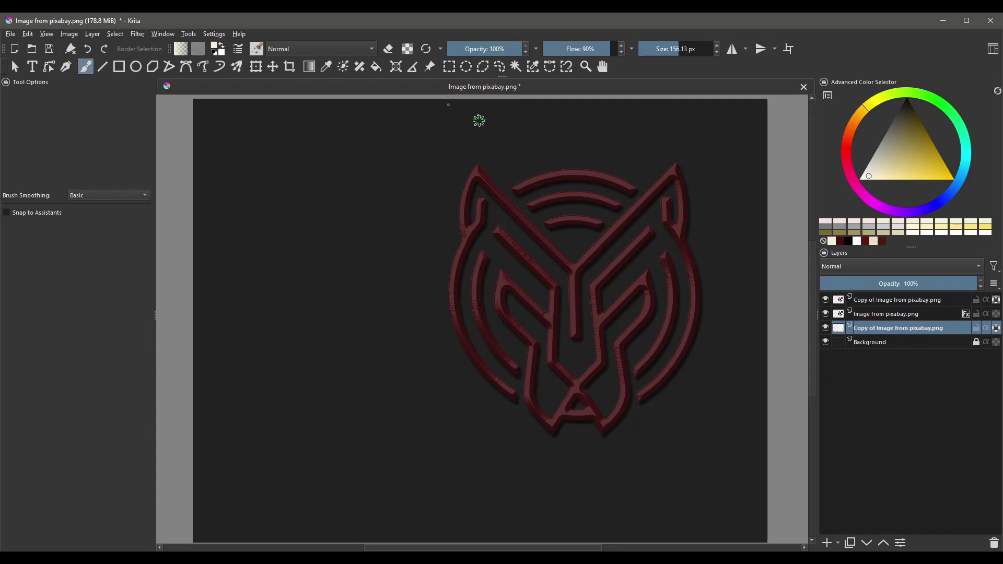
- Nudge the cream logo layer slightly right and up with the Move tool
click(272, 67)
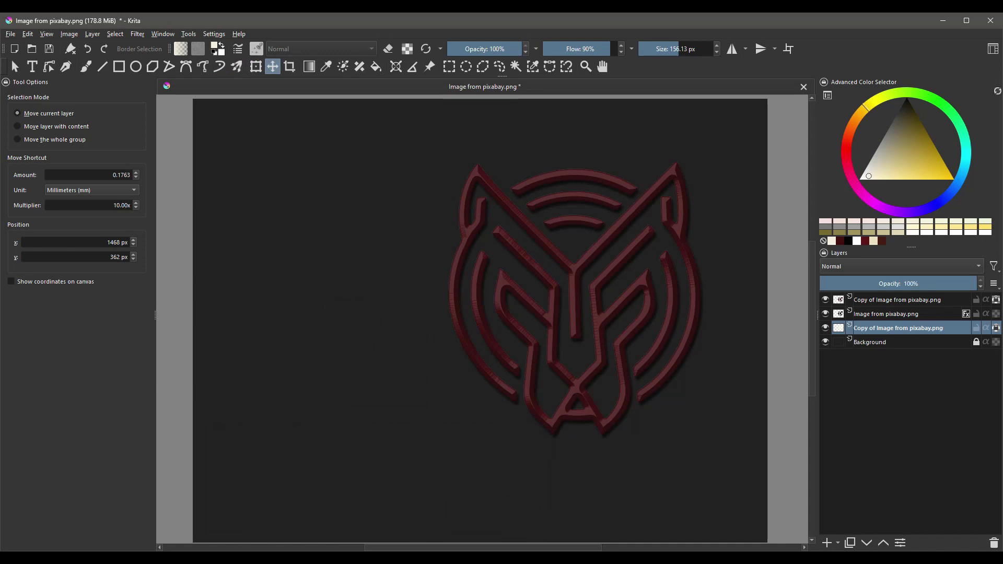
key(Right)
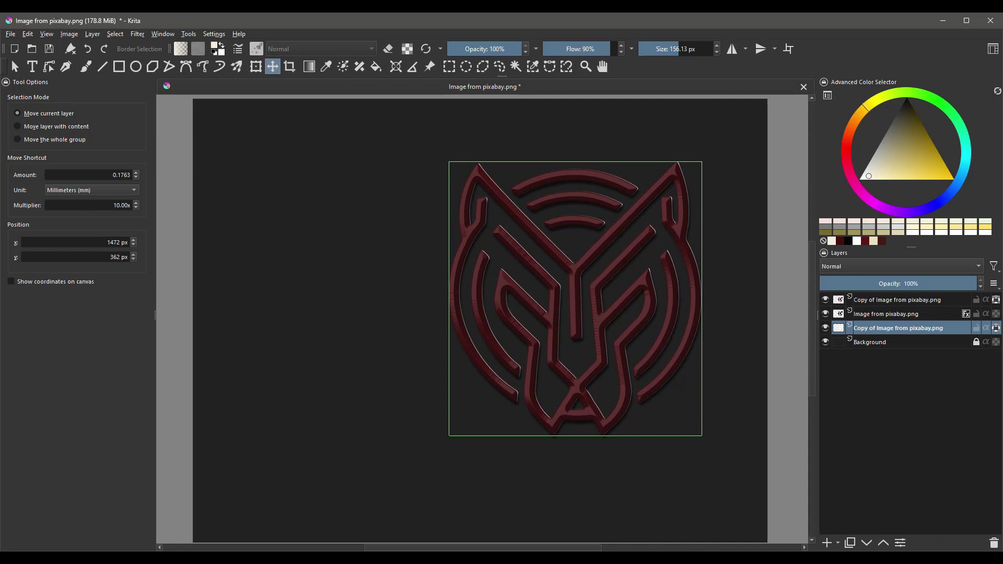
key(Up)
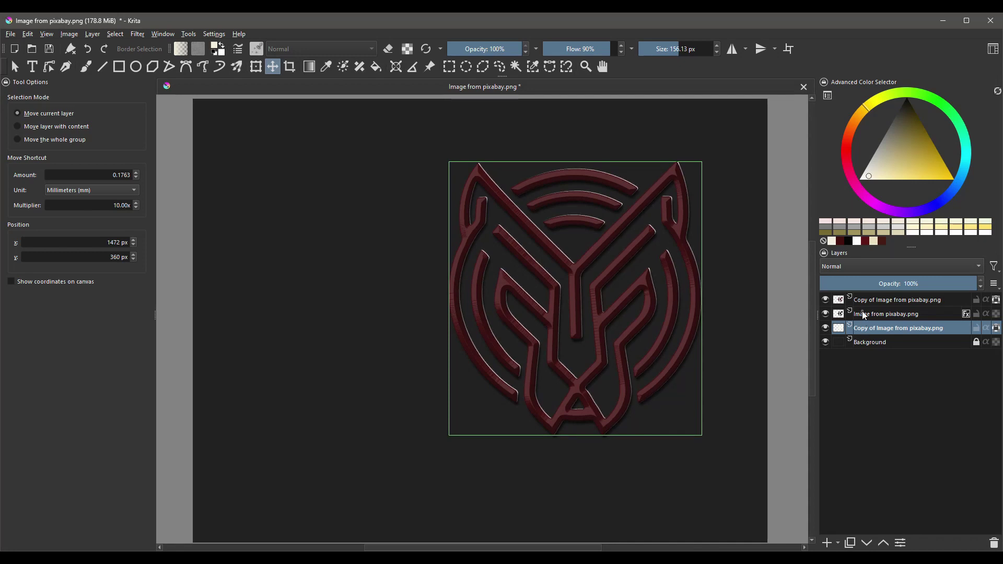
- Compare with the cream layer hidden and shown, then open Hue/Saturation for the top red overlay
click(863, 314)
click(879, 300)
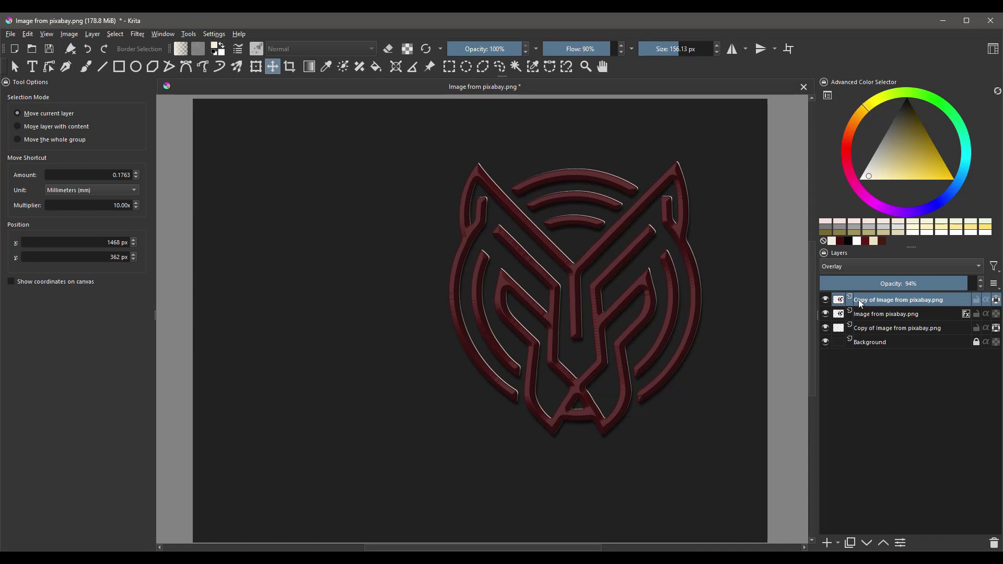
click(824, 328)
click(824, 328)
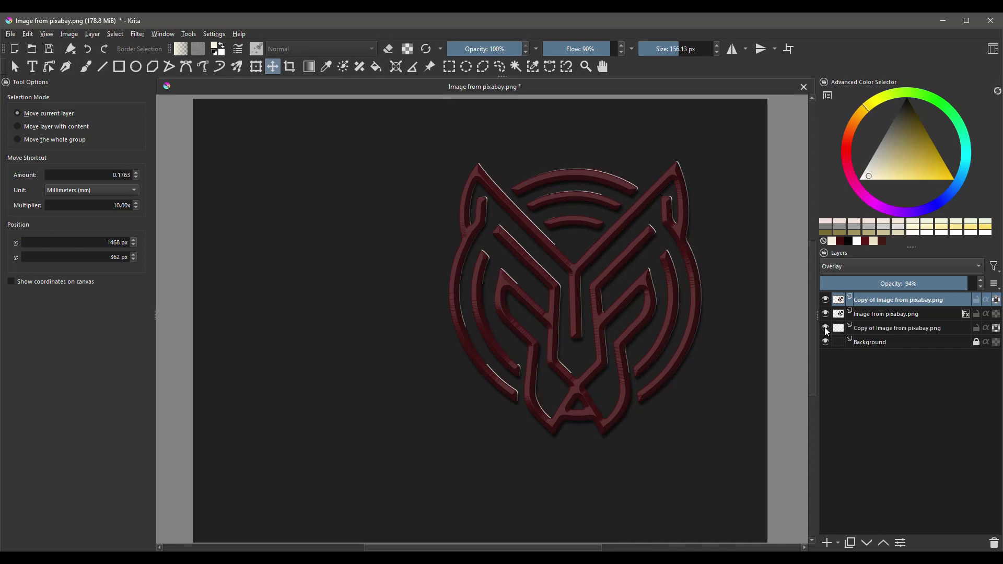
click(856, 314)
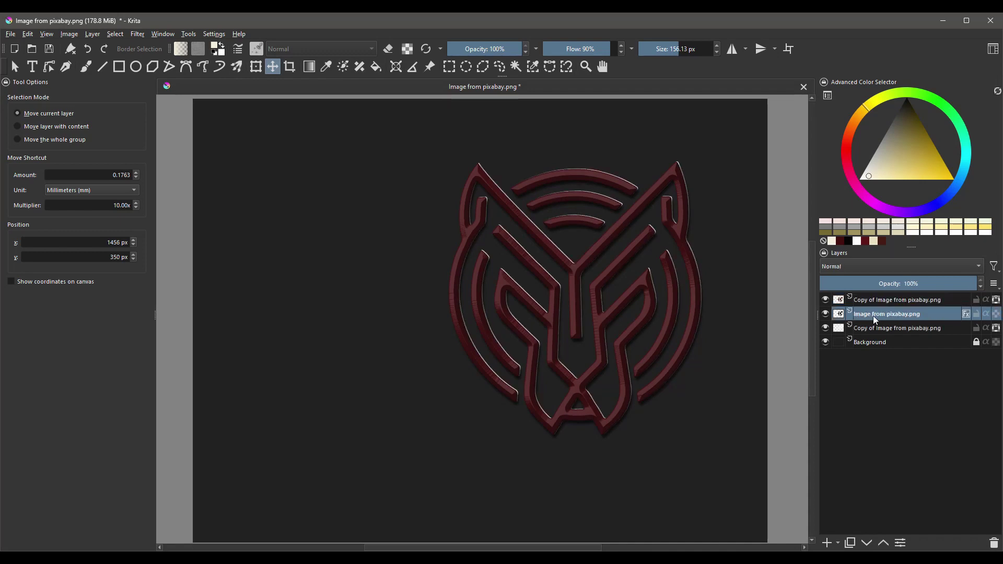
click(899, 300)
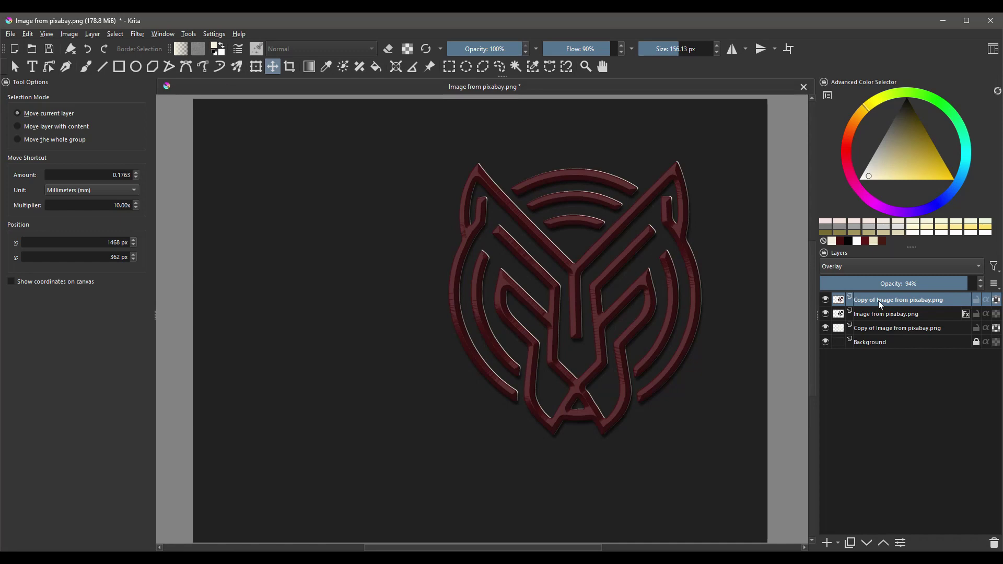
key(ctrl+u)
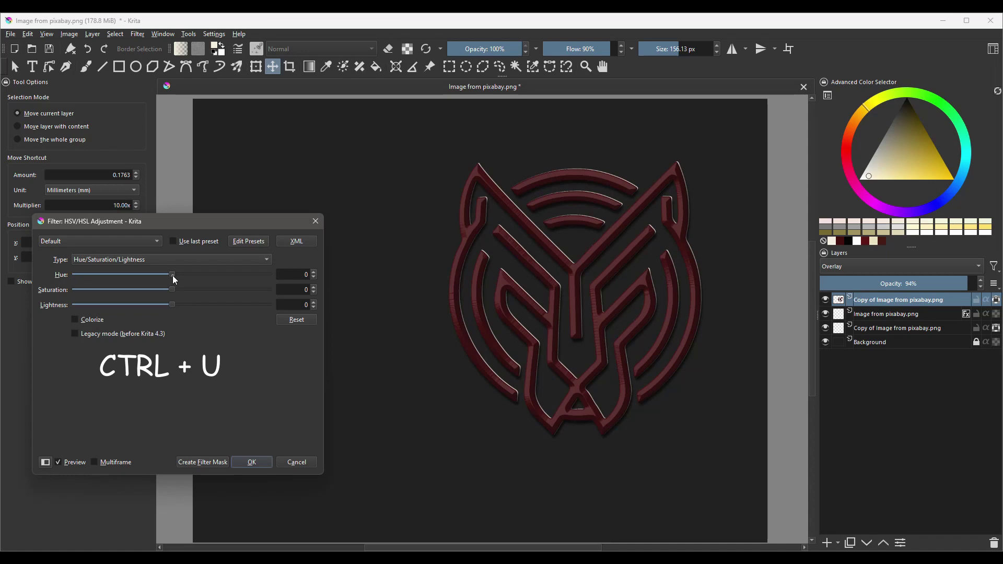
- Apply hue −143 and saturation −79 to the overlay copy
drag(173, 274, 95, 276)
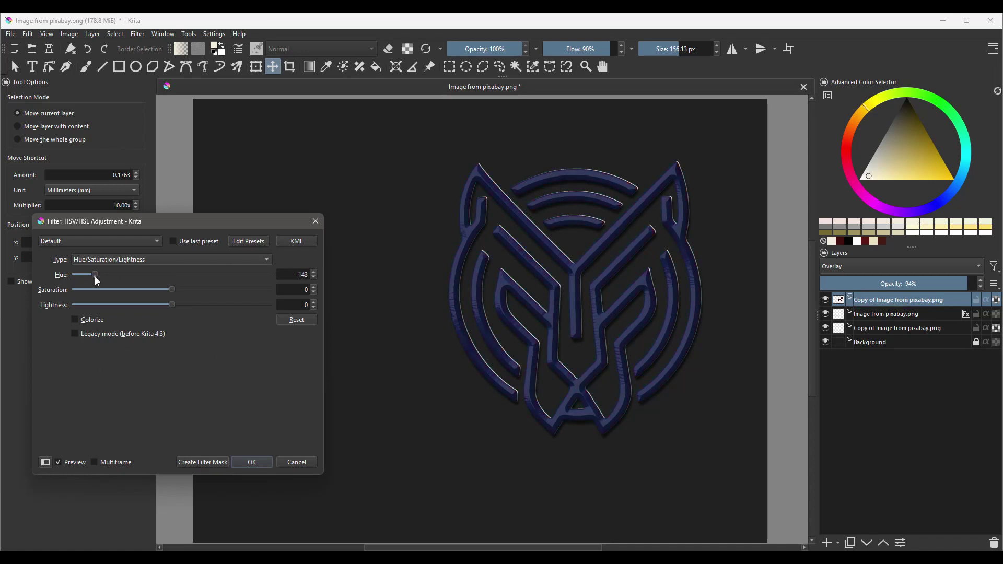
drag(169, 289, 97, 295)
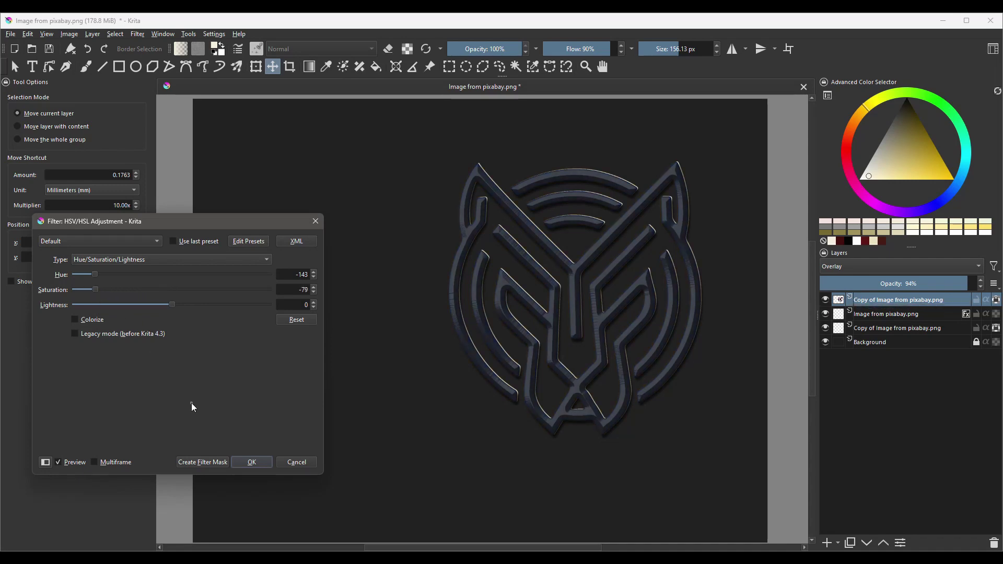
click(250, 463)
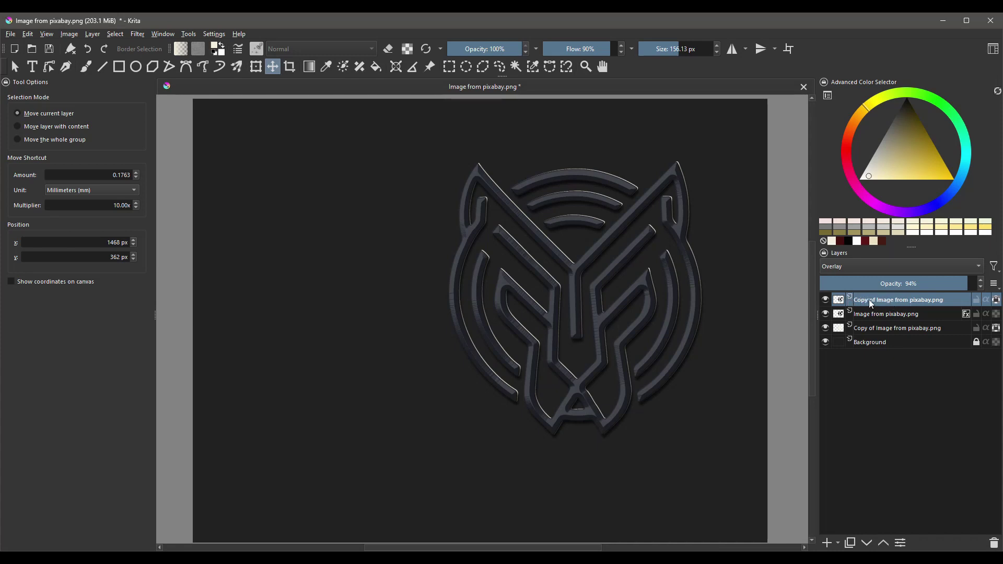
- Duplicate the blue-grey overlay layer with Ctrl+J and launch G'MIC-Qt from the Filter menu
key(ctrl+j)
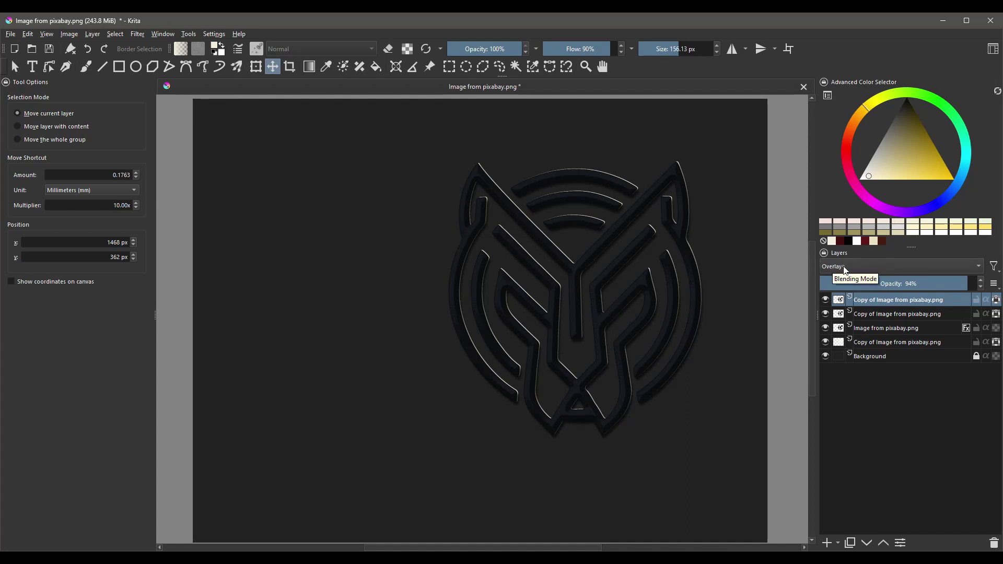
click(138, 35)
click(180, 180)
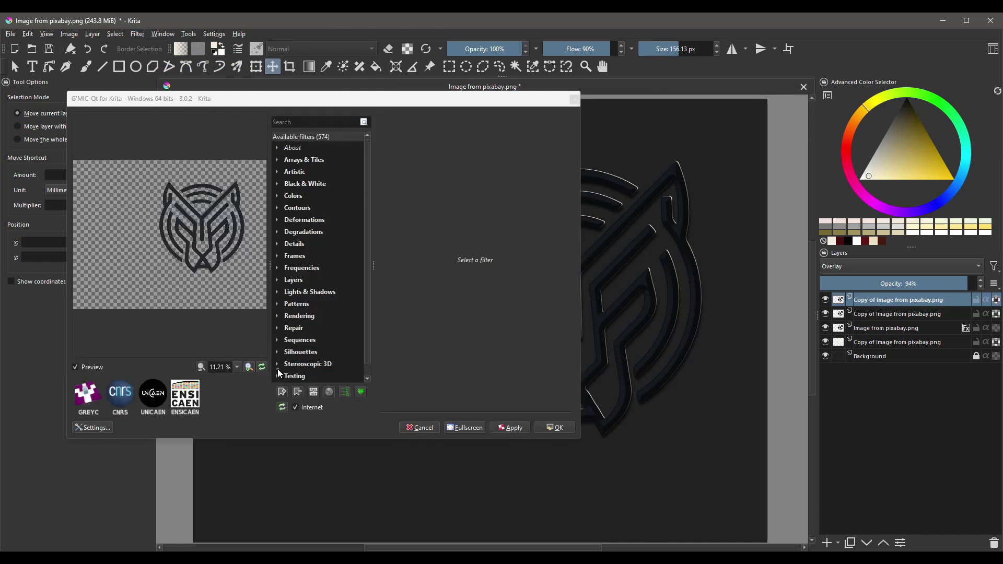
- Search the G'MIC filters for 'glow' and select the Light Glow filter
click(290, 123)
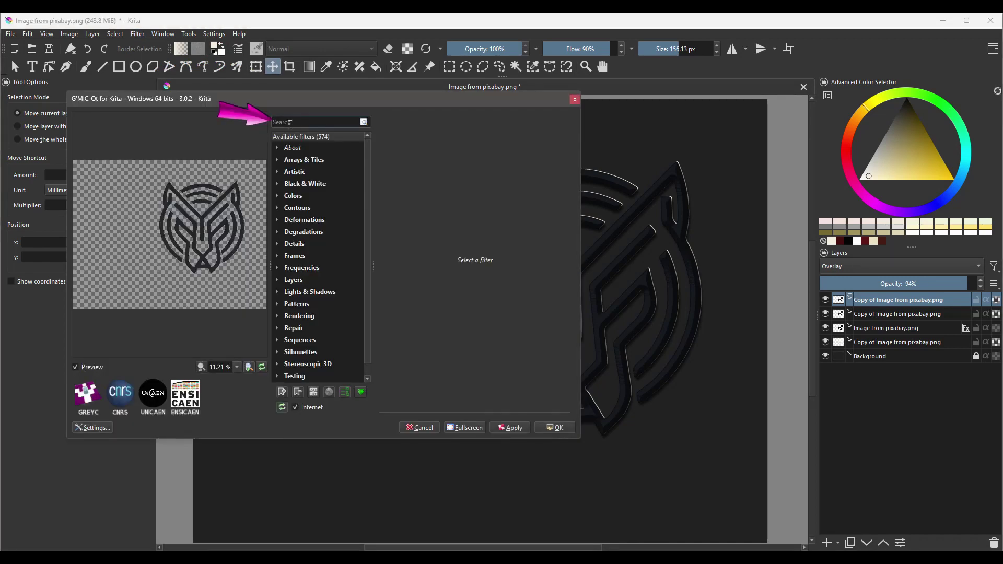
text(glow)
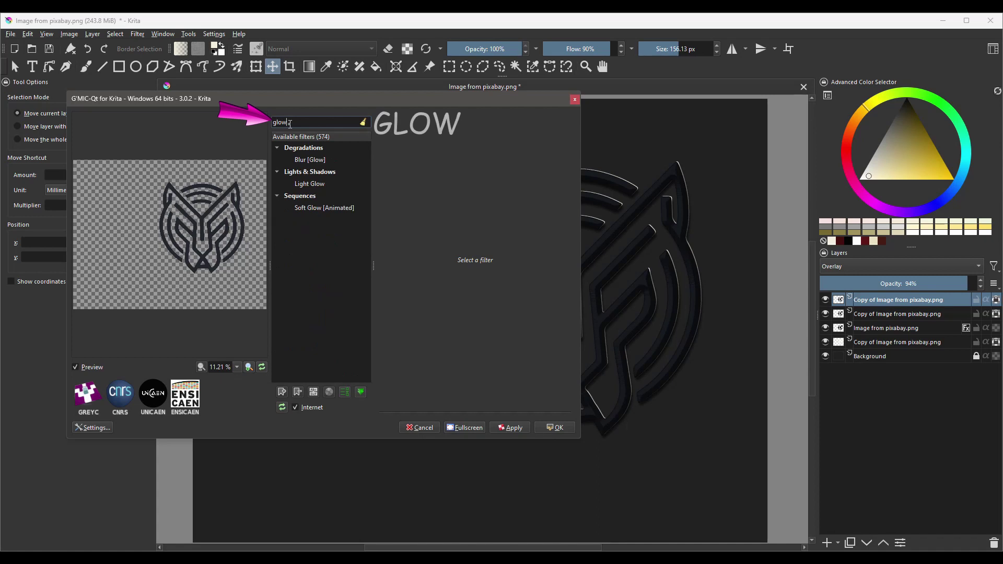
click(315, 183)
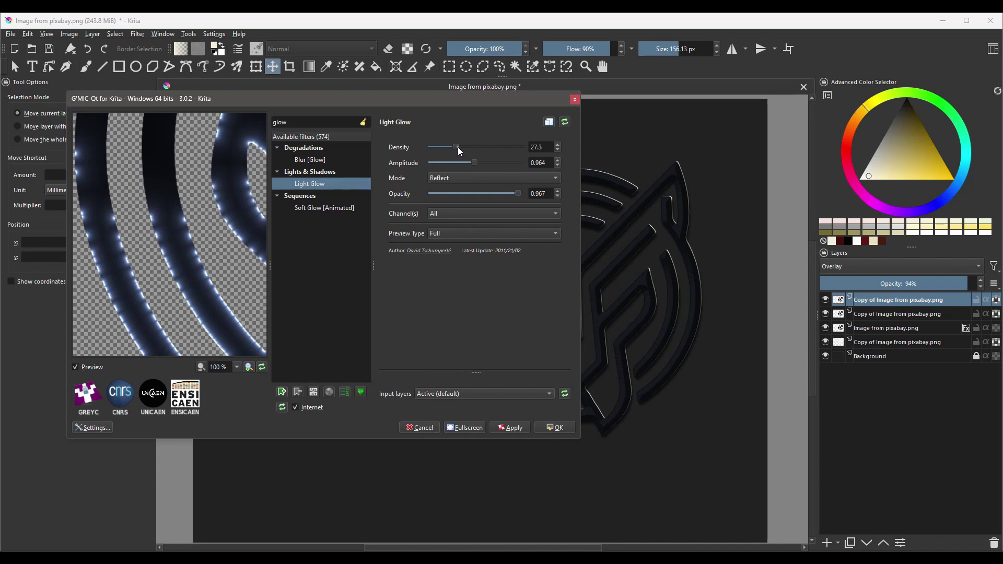
- Tune Light Glow to density 30.2 and amplitude 1.36, then apply it
drag(458, 146, 469, 145)
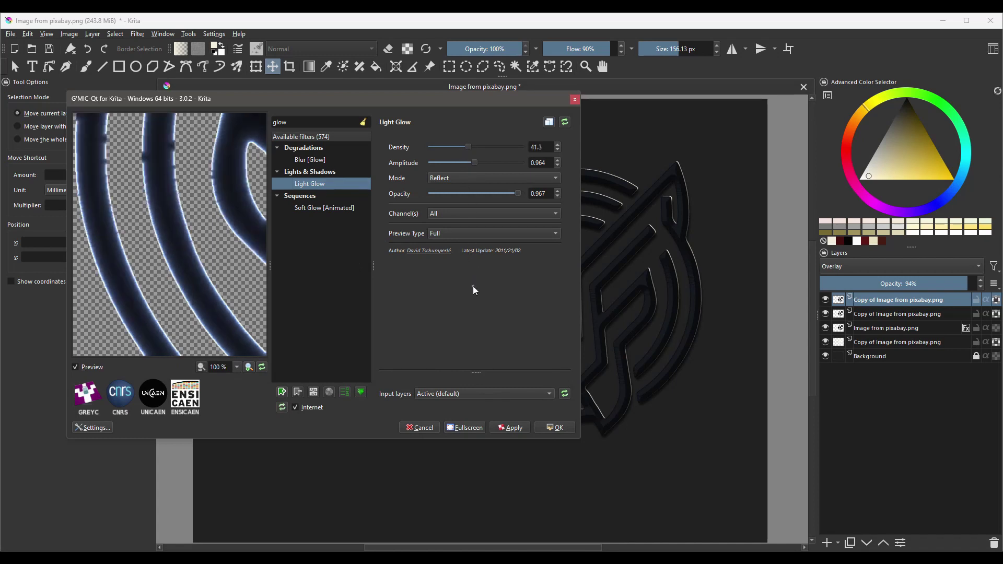
drag(476, 162, 490, 160)
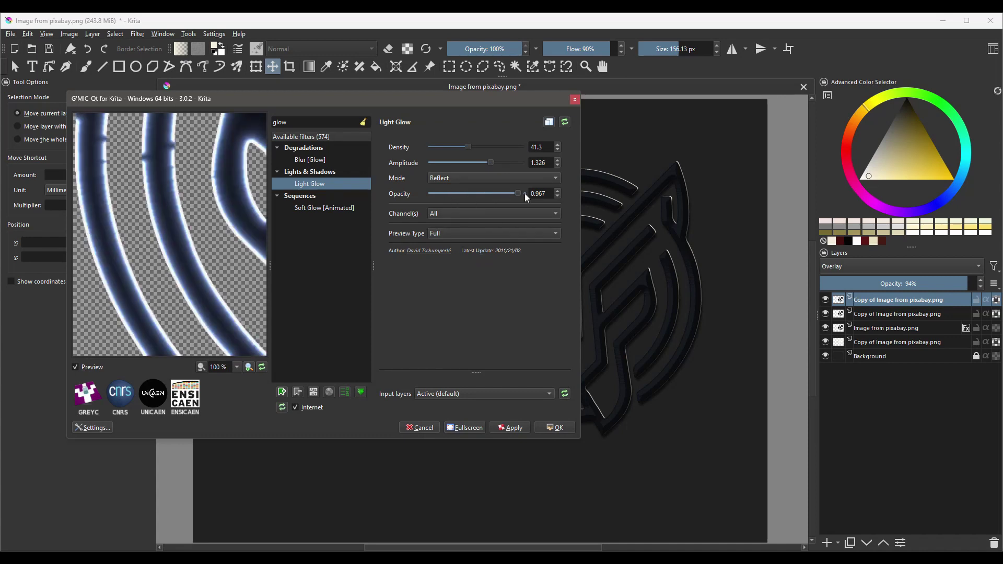
click(485, 193)
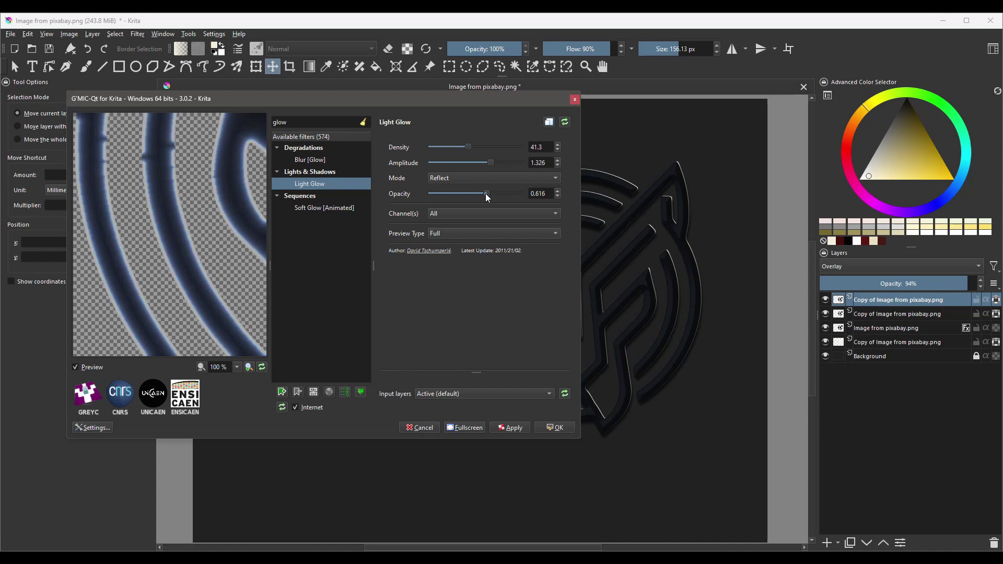
drag(490, 162, 470, 162)
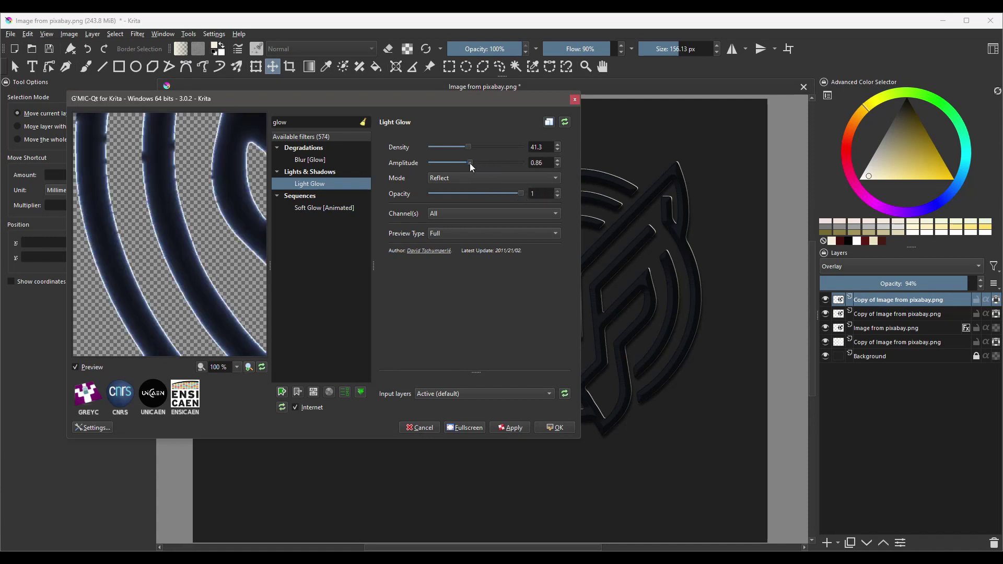
mouse_move(468, 148)
mouse_down()
mouse_move(497, 151)
mouse_move(456, 148)
mouse_up()
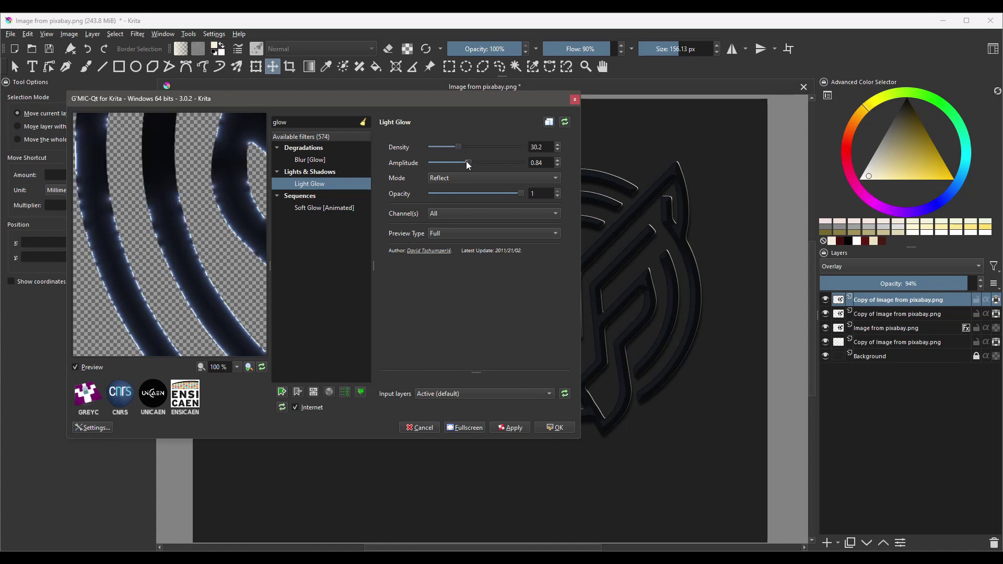
scroll(506, 165, down, 1)
drag(465, 163, 494, 161)
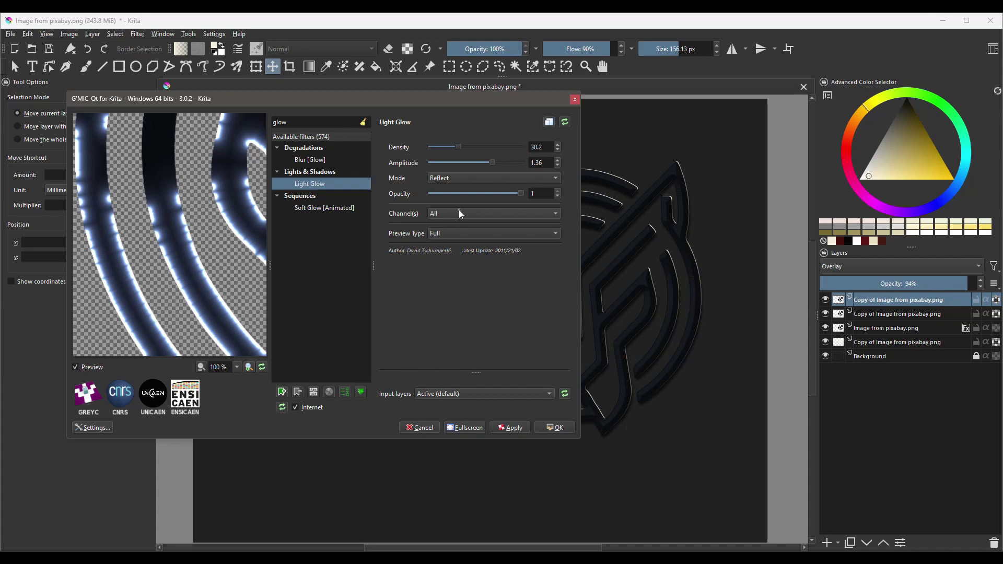
click(556, 427)
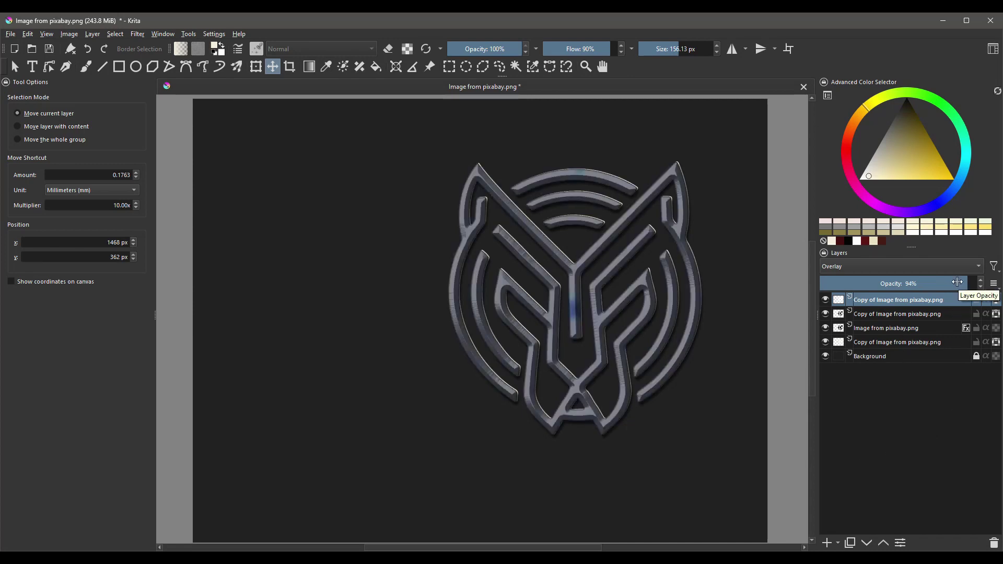
- Lower the glow layer to 42% opacity, then duplicate it and set the copy to 67%
drag(957, 282, 884, 283)
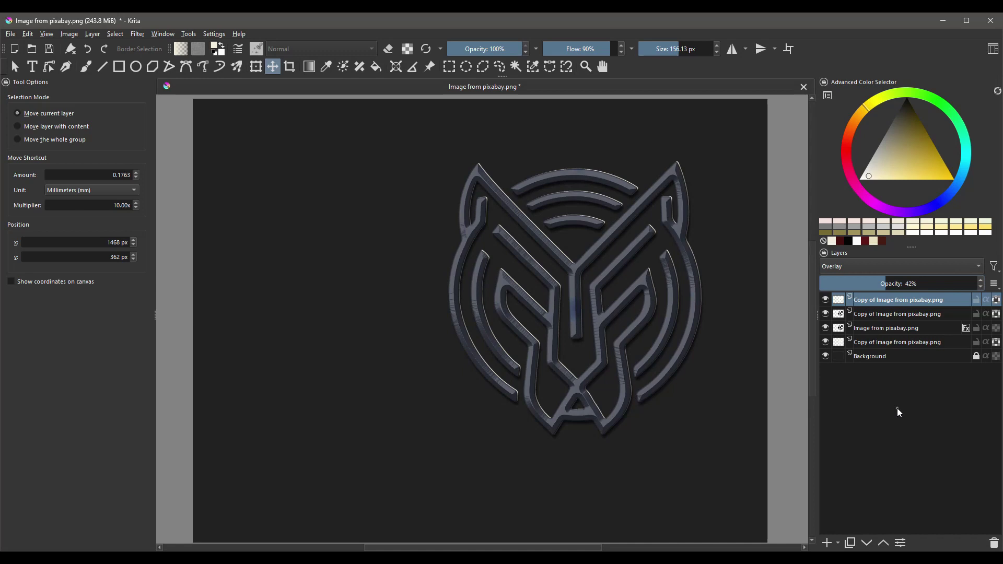
click(825, 300)
click(825, 300)
key(ctrl+j)
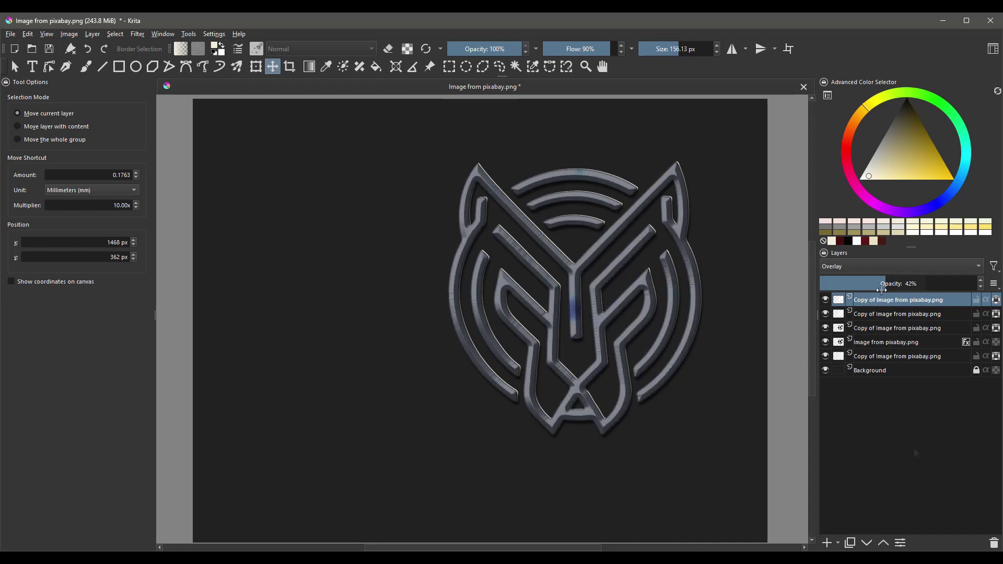
drag(880, 289, 924, 289)
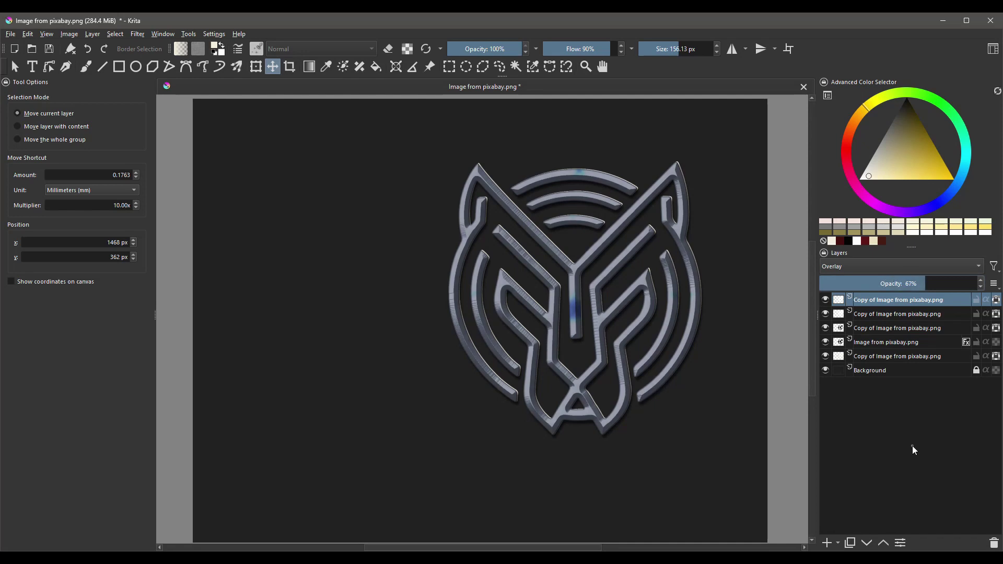
- Add a new paint layer and pick the FX Stamp Sparkles preset for the Freehand Brush
click(827, 543)
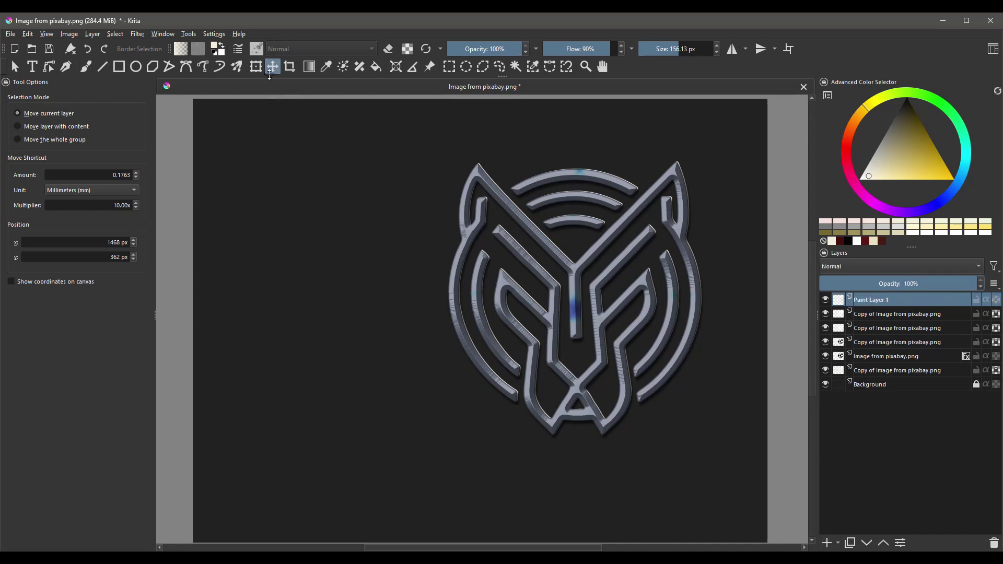
click(85, 69)
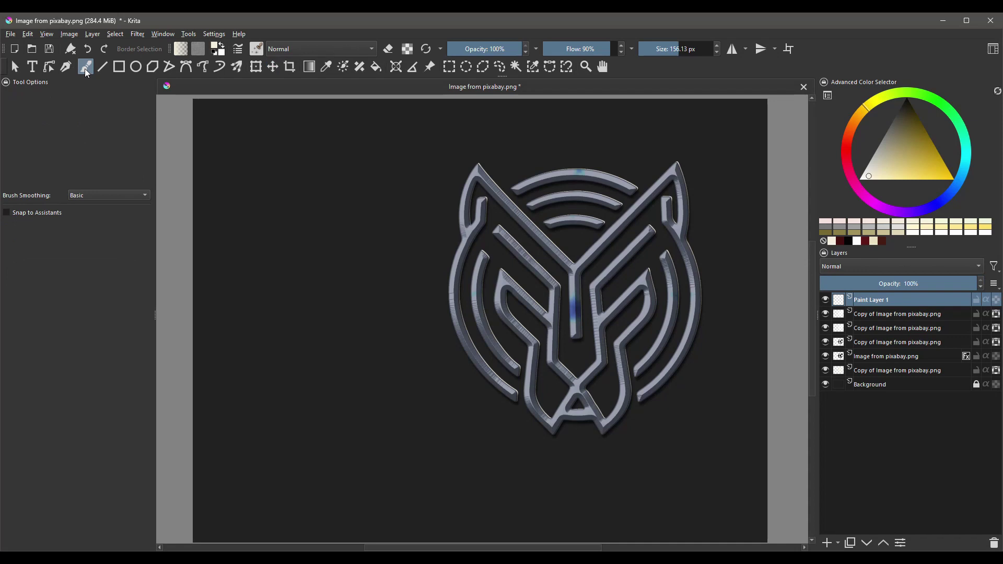
click(255, 49)
click(262, 68)
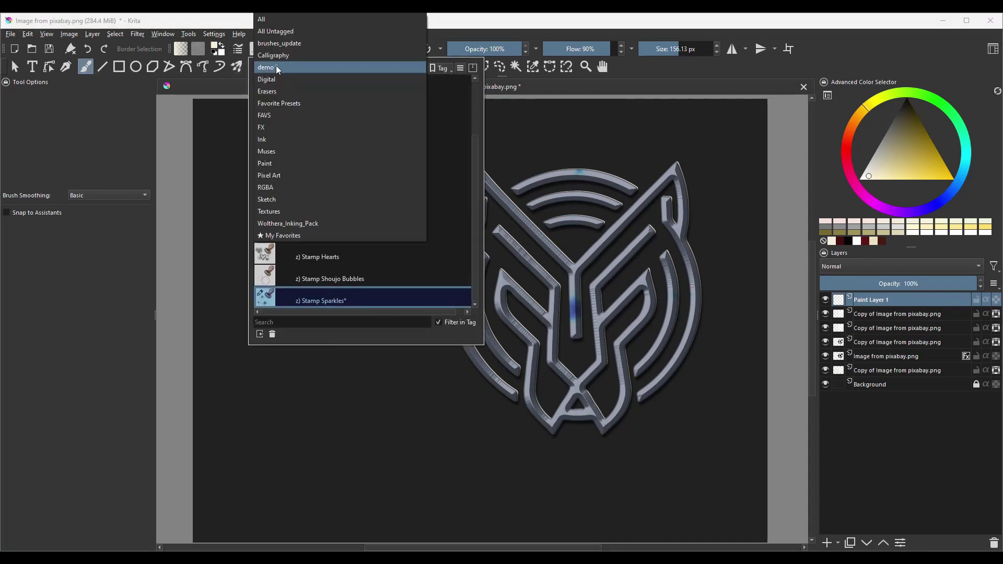
click(270, 128)
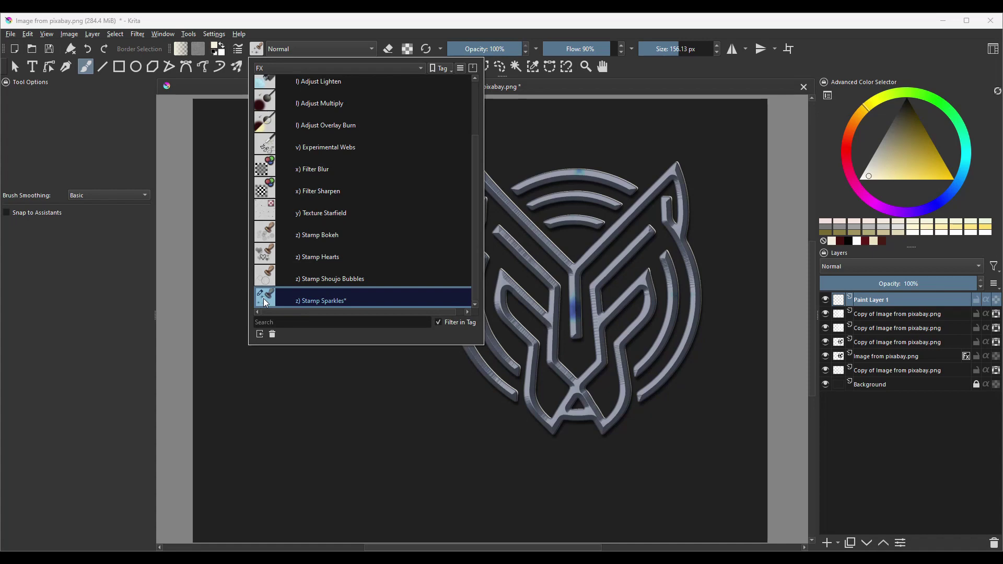
click(178, 340)
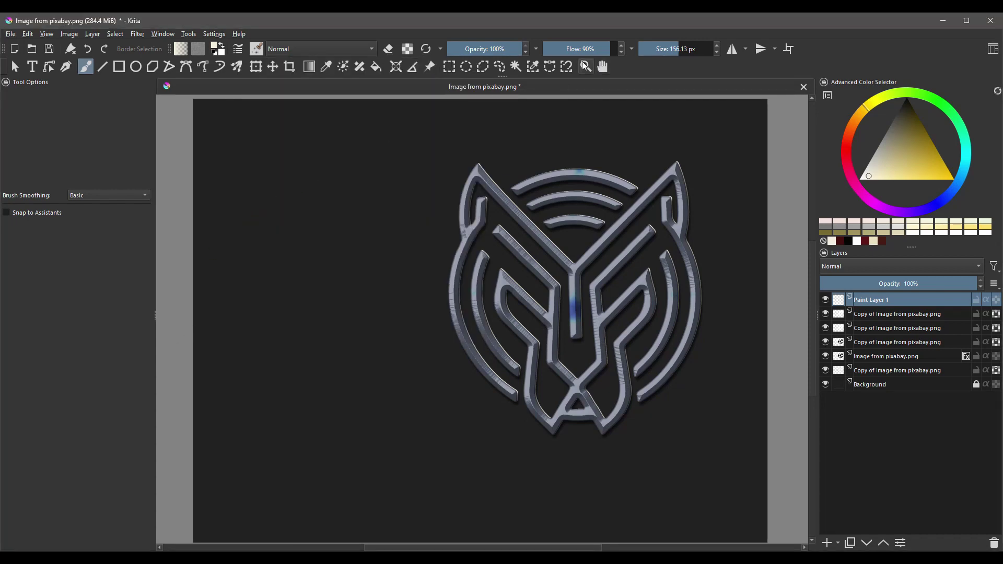
- At Flow 100% and size 302.56 px, stamp sparkles on the logo's top-left tip and centre
drag(605, 50, 621, 50)
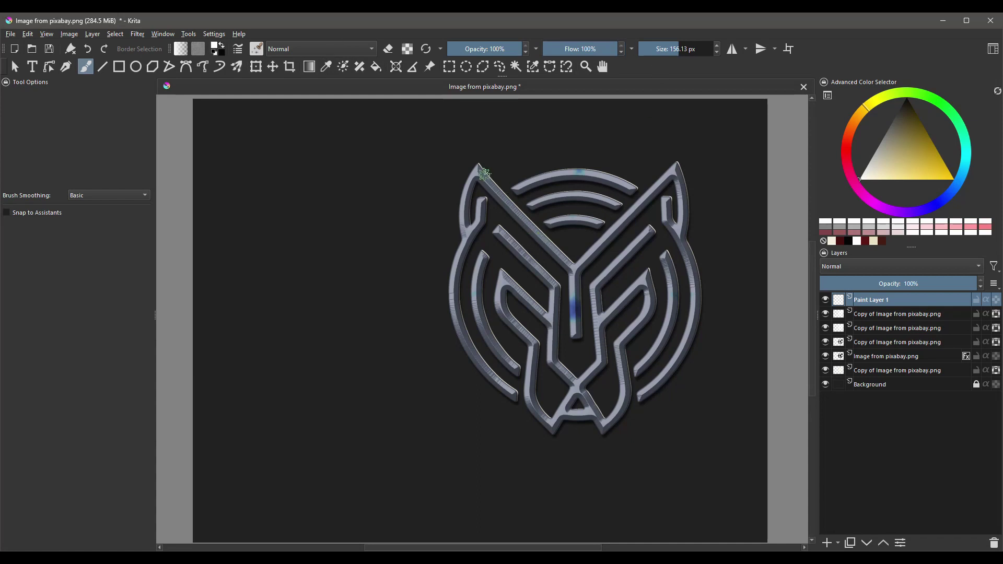
click(688, 49)
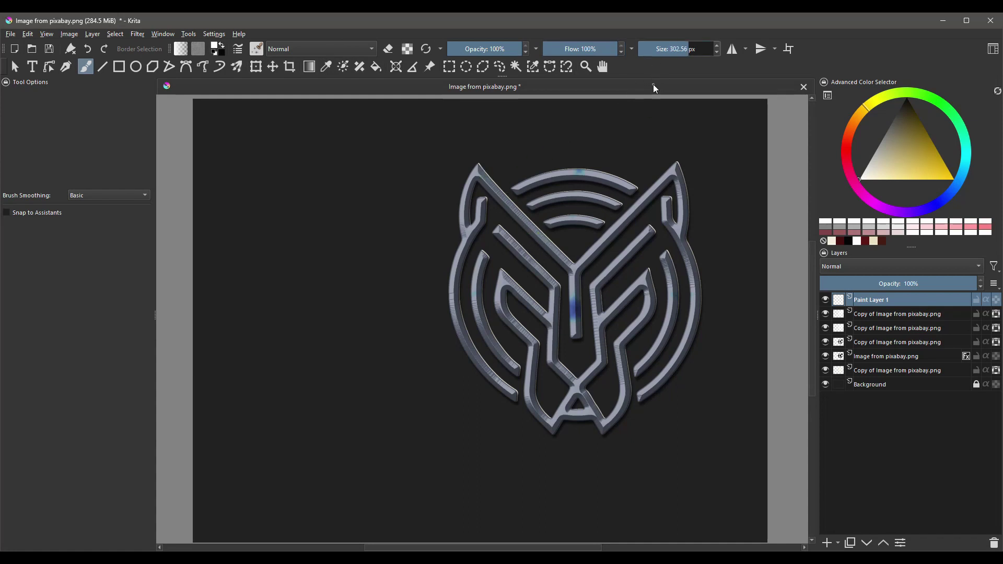
click(474, 171)
click(565, 275)
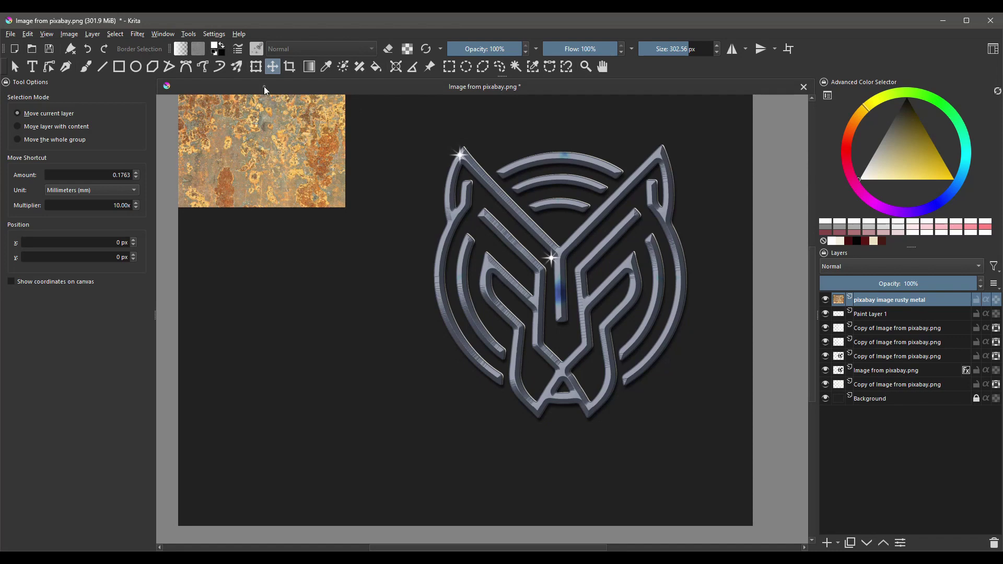
- Scale the rust texture with the Transform tool until it covers and centres over the logo
click(255, 67)
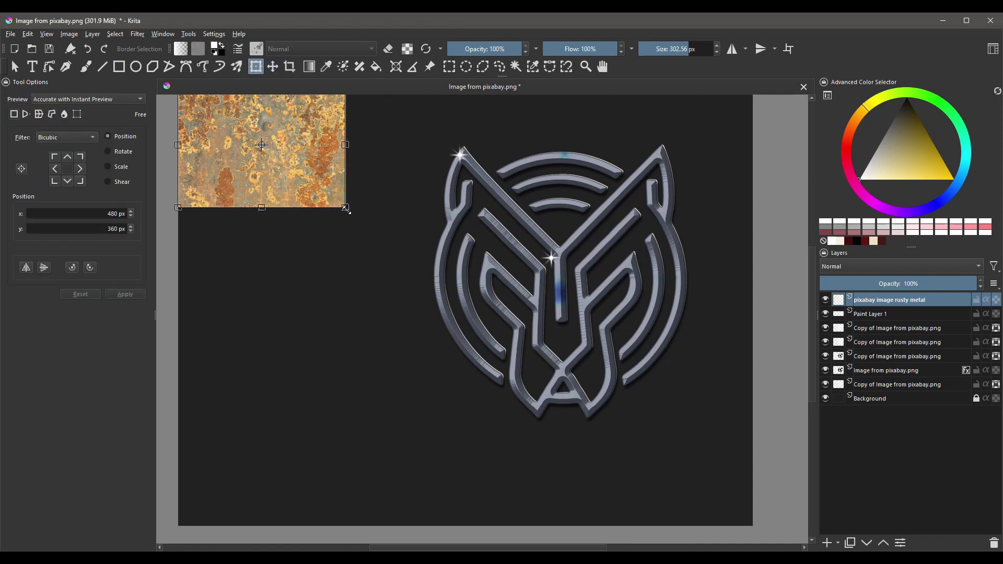
drag(345, 208, 597, 396)
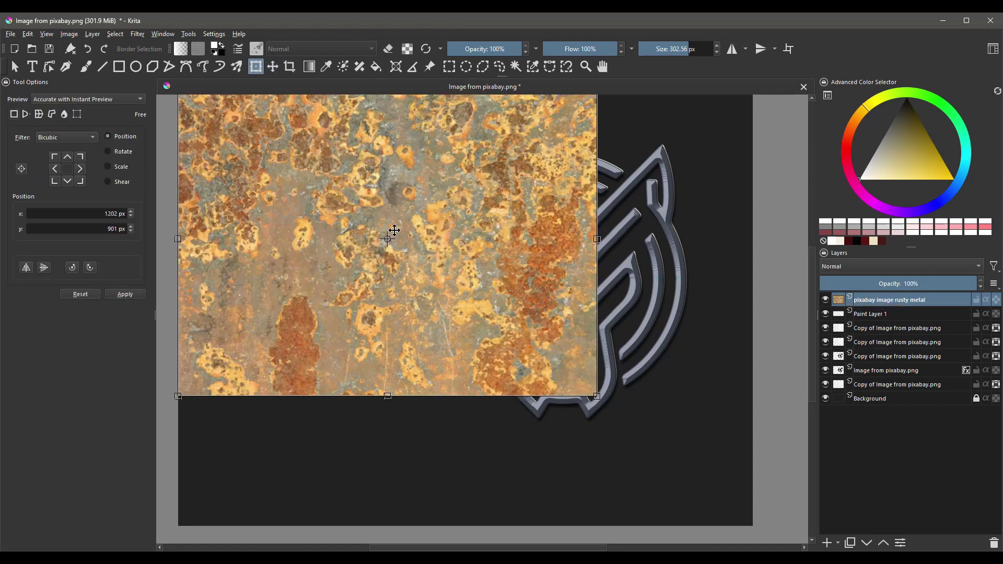
drag(383, 225, 536, 271)
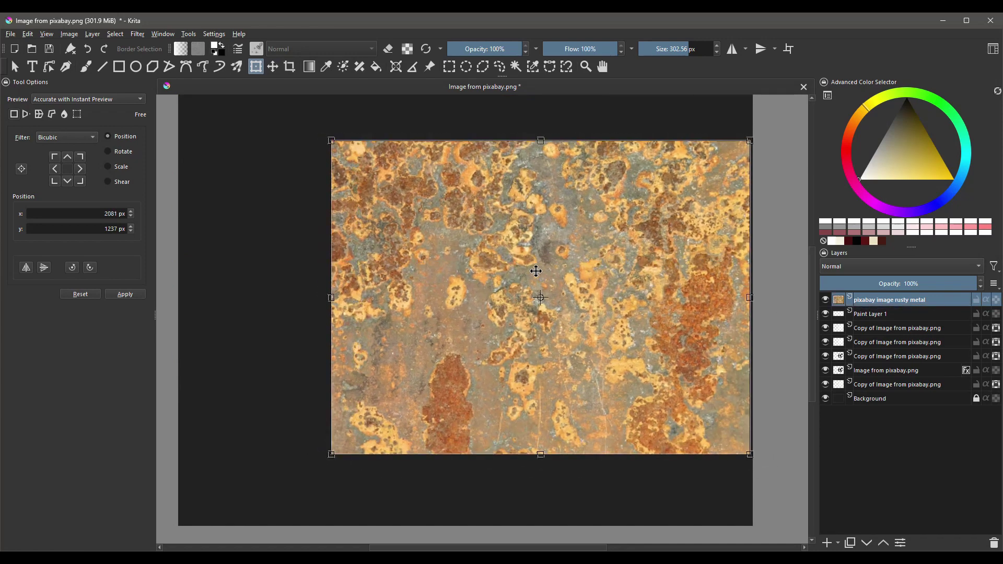
click(868, 315)
click(882, 303)
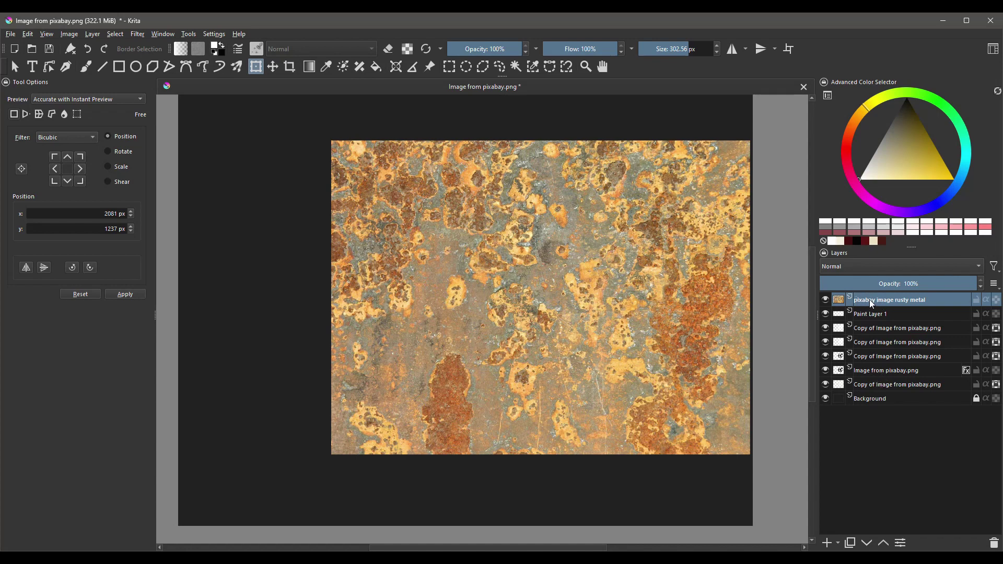
- Group the layers above Background, move the rust layer below Paint Layer 1, and enable Inherit Alpha
shift+click(890, 384)
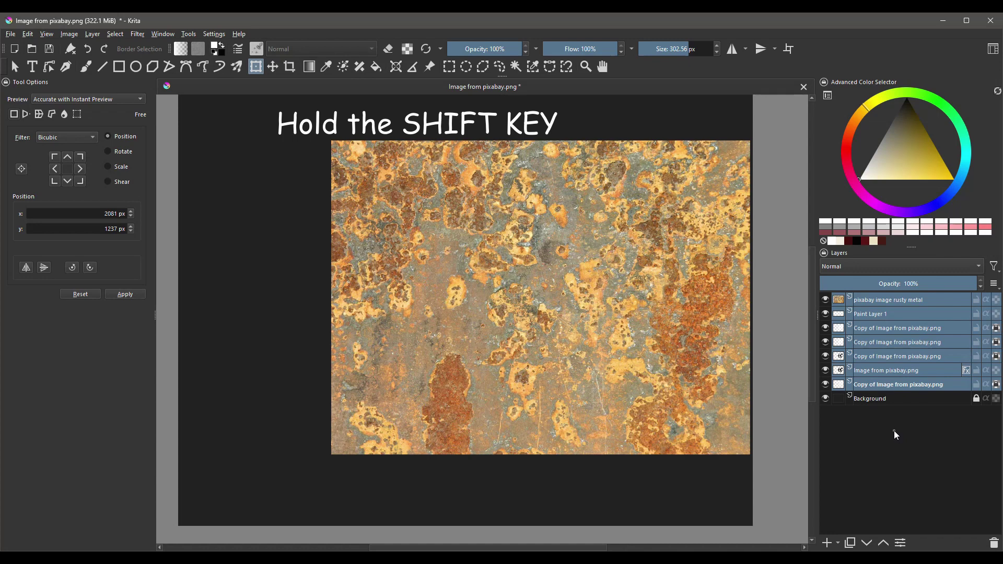
key(ctrl+g)
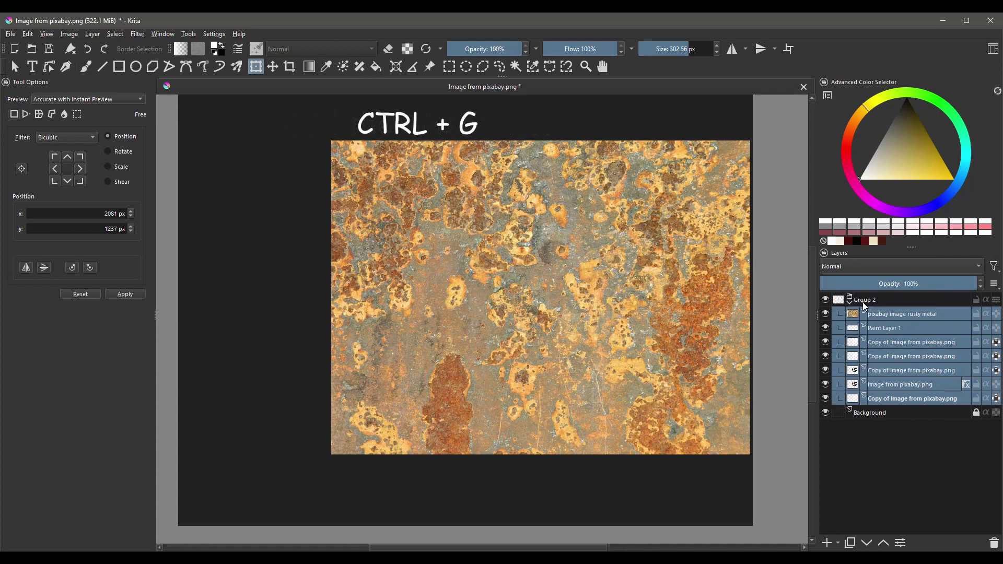
click(894, 317)
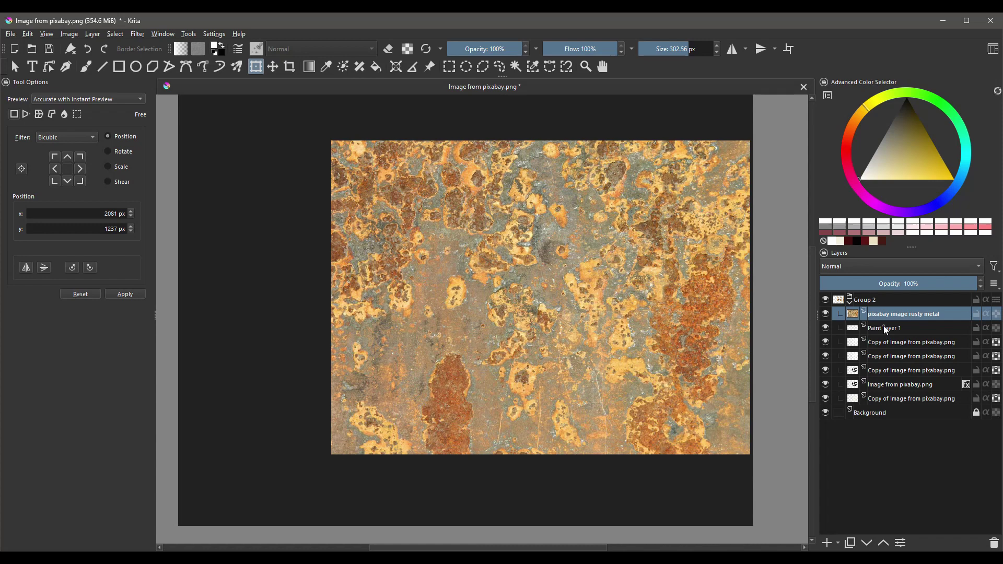
click(868, 543)
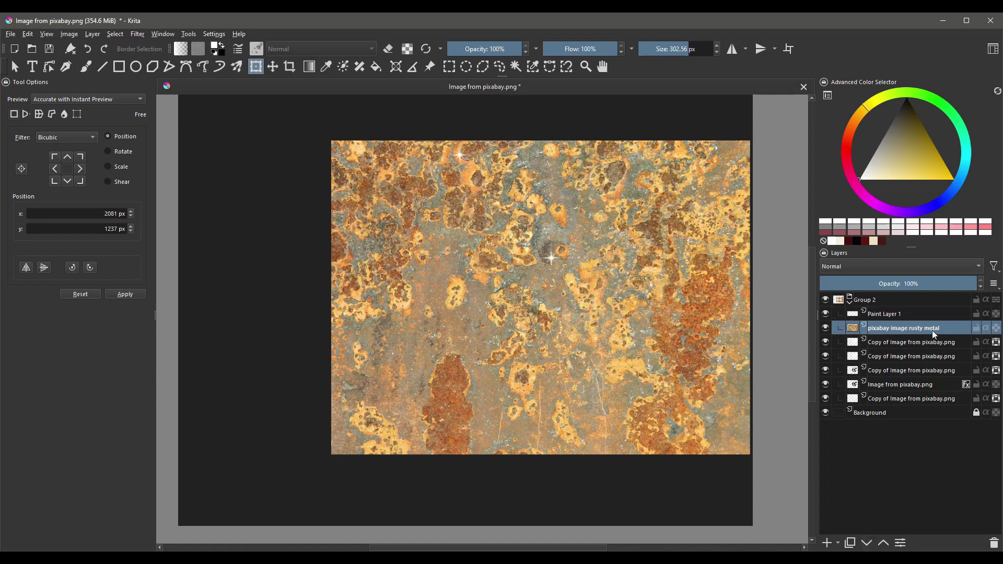
click(985, 328)
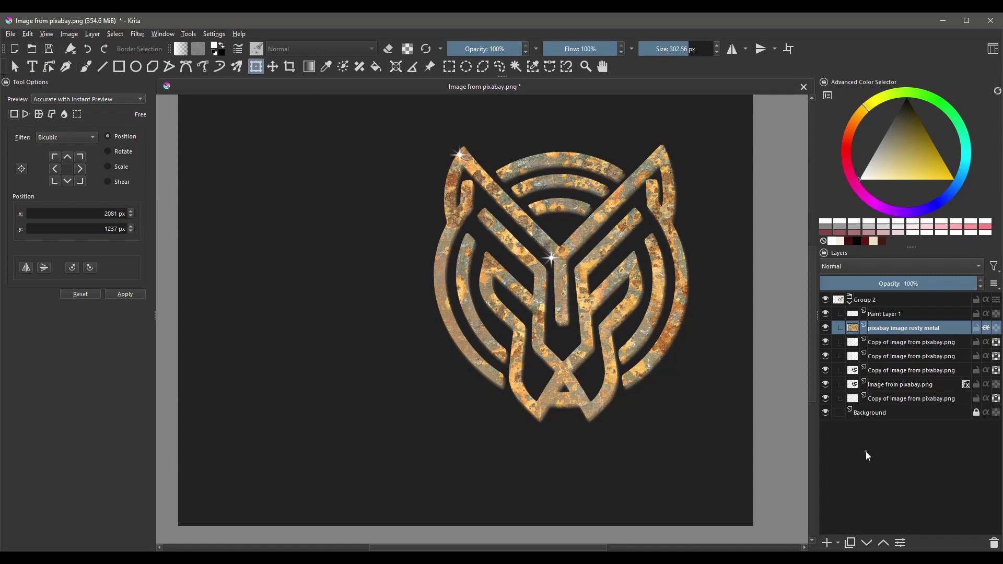
- Set the rust layer to Overlay and adjust it to saturation -51 and lightness 16
click(844, 265)
click(843, 266)
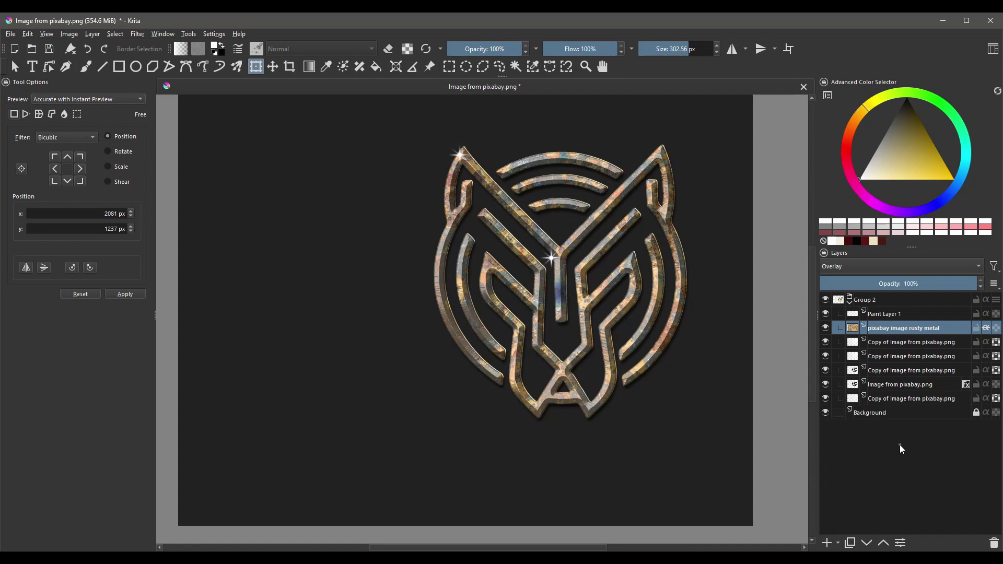
key(ctrl+u)
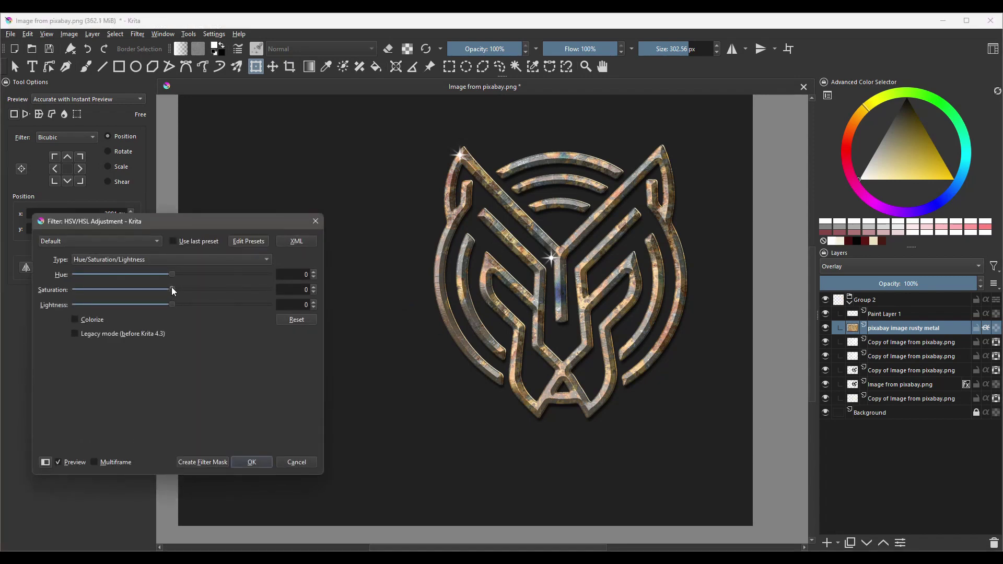
drag(172, 290, 143, 291)
drag(173, 305, 188, 304)
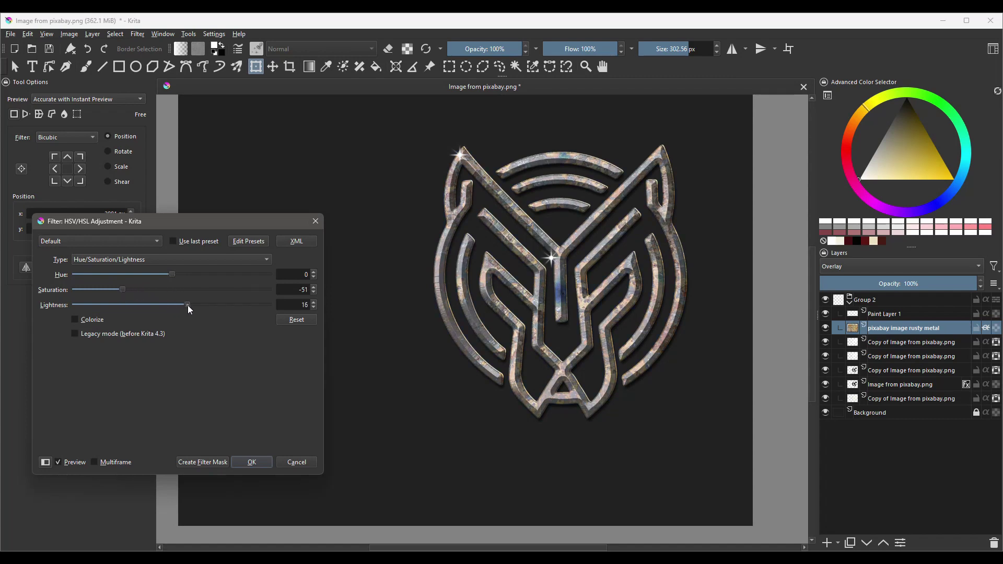
click(251, 461)
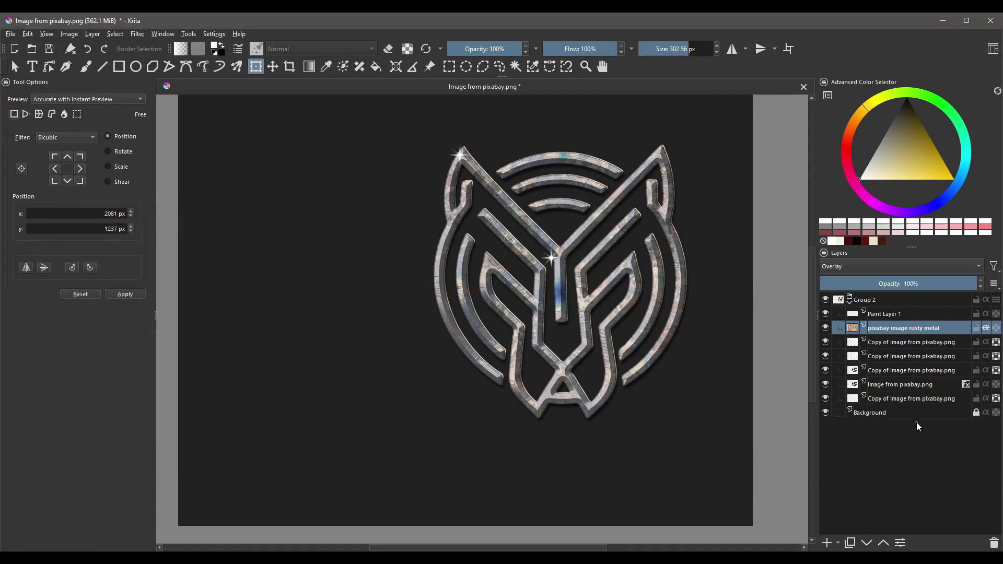
click(849, 303)
- Scroll the Layers docker up to show the collapsed Group 2 above Background
scroll(665, 385, up, 2)
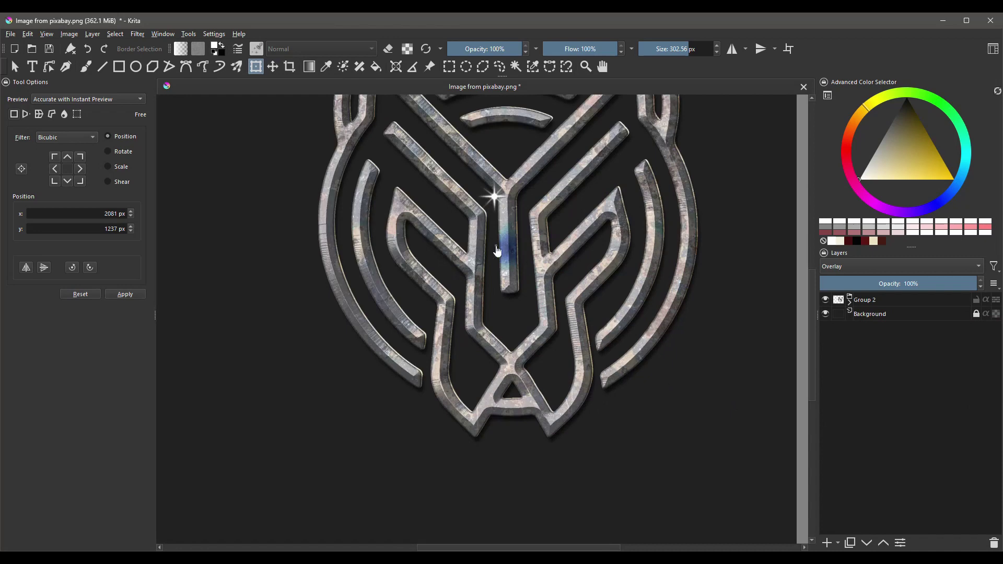
scroll(496, 252, up, 3)
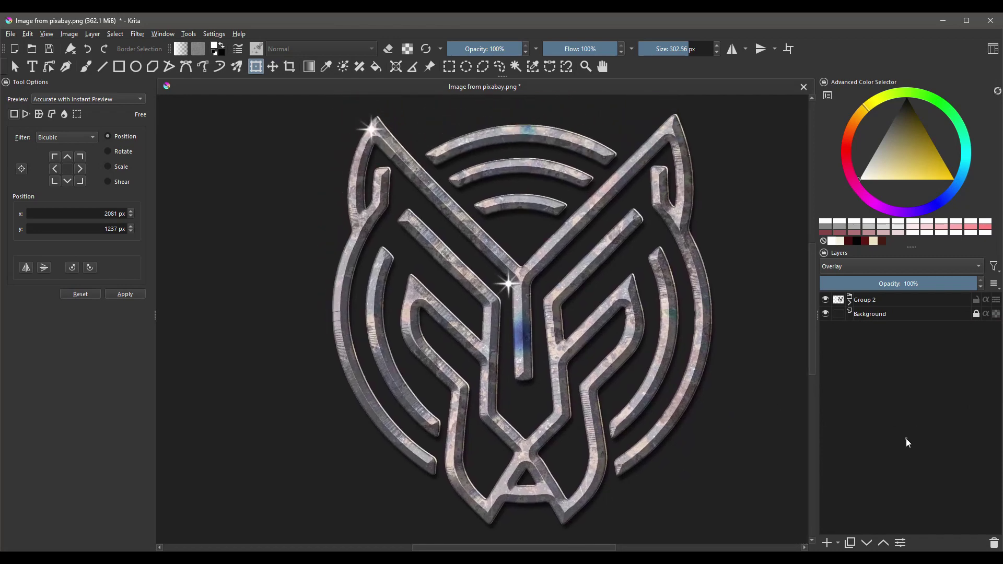